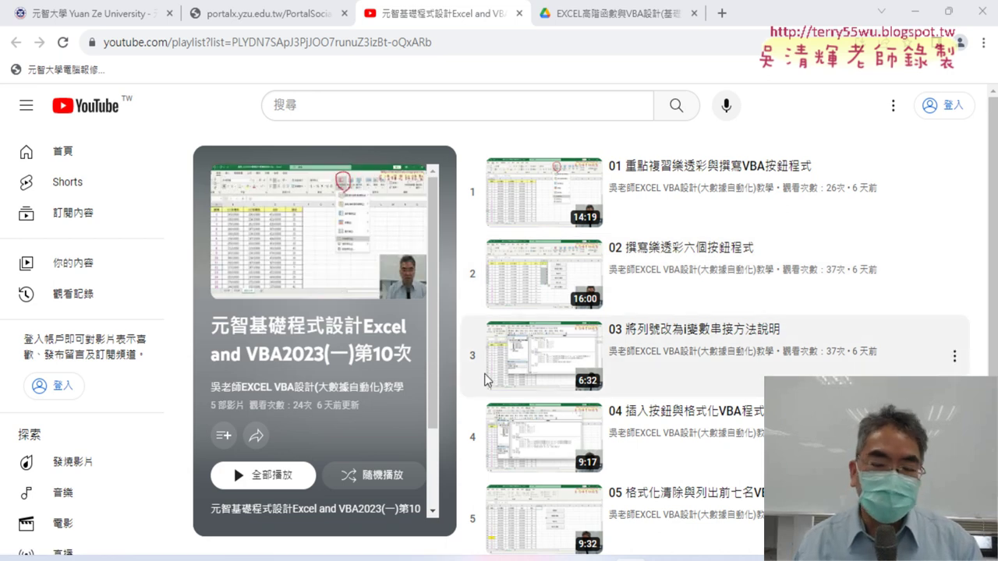
- Scroll the YouTube playlist, highlight 'Excel' and 'VBA' in its title, then go to the Google Drive course folder
scroll(447, 363, down, 1)
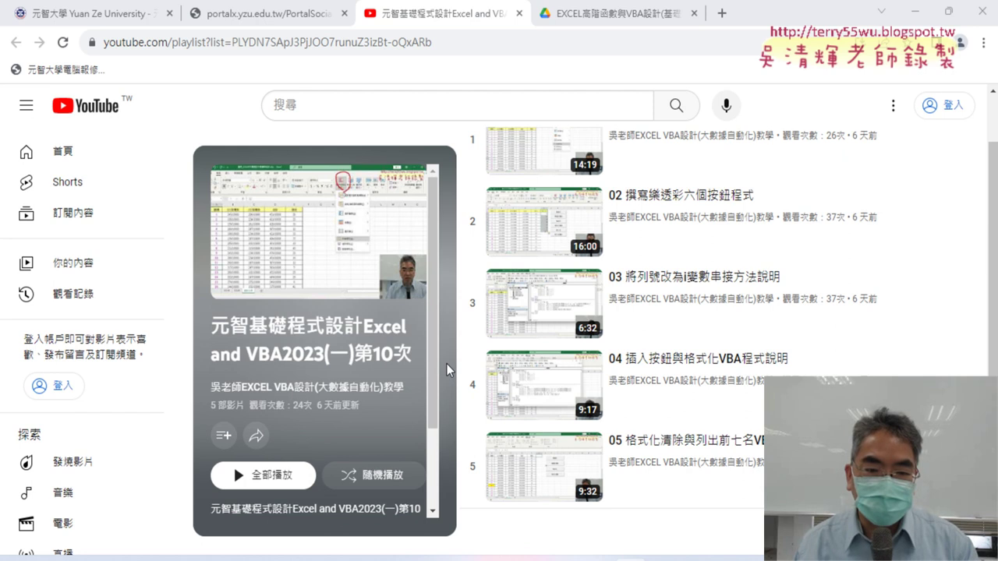
drag(363, 327, 282, 355)
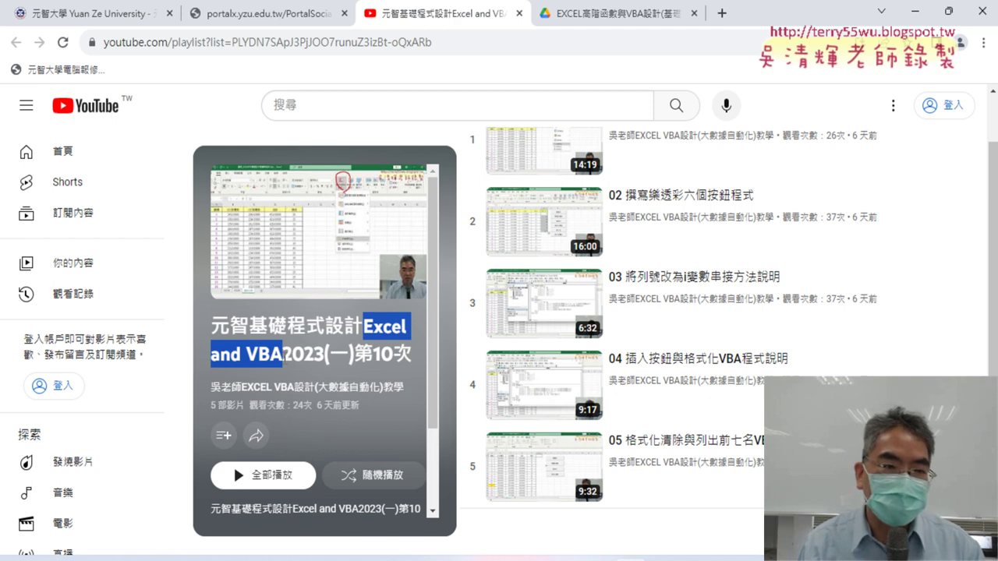
click(593, 22)
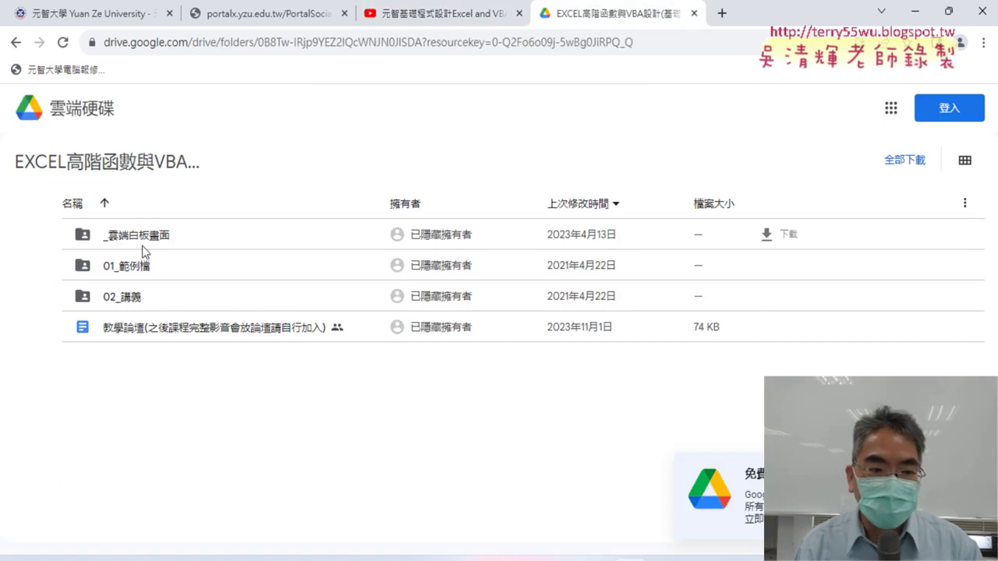
- Open the 教學論壇 document and follow its 2021 Google Groups forum link
double_click(163, 335)
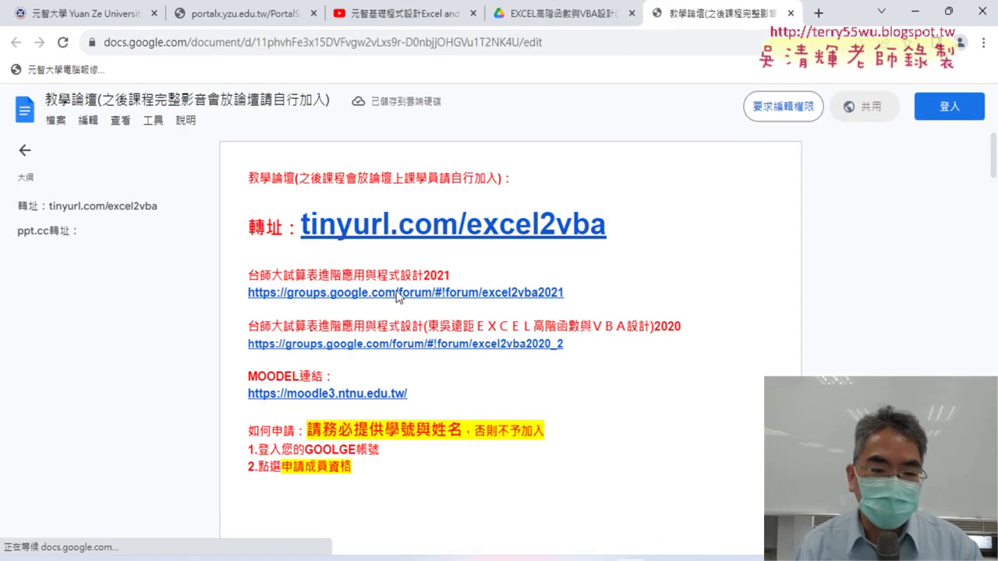
click(400, 290)
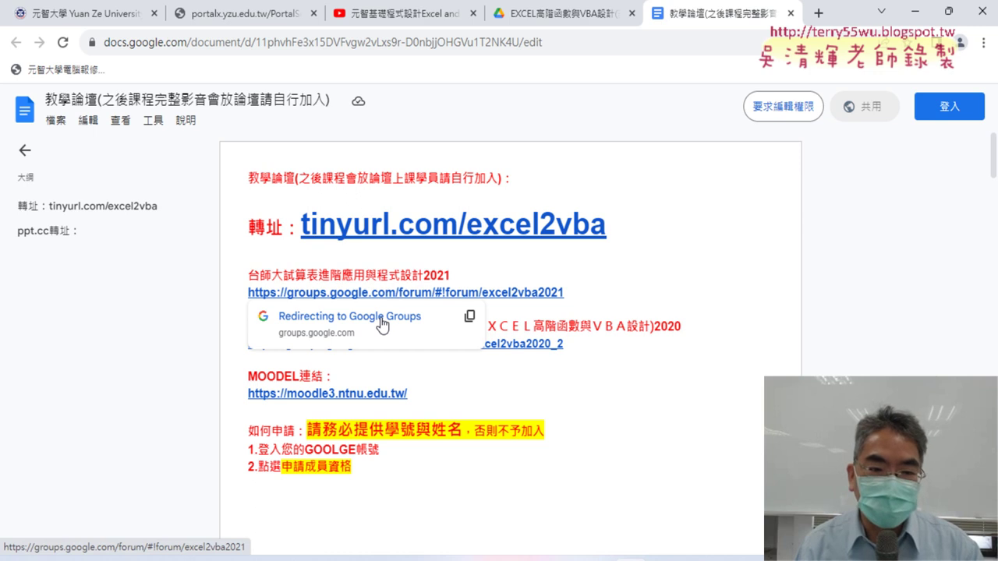
click(382, 320)
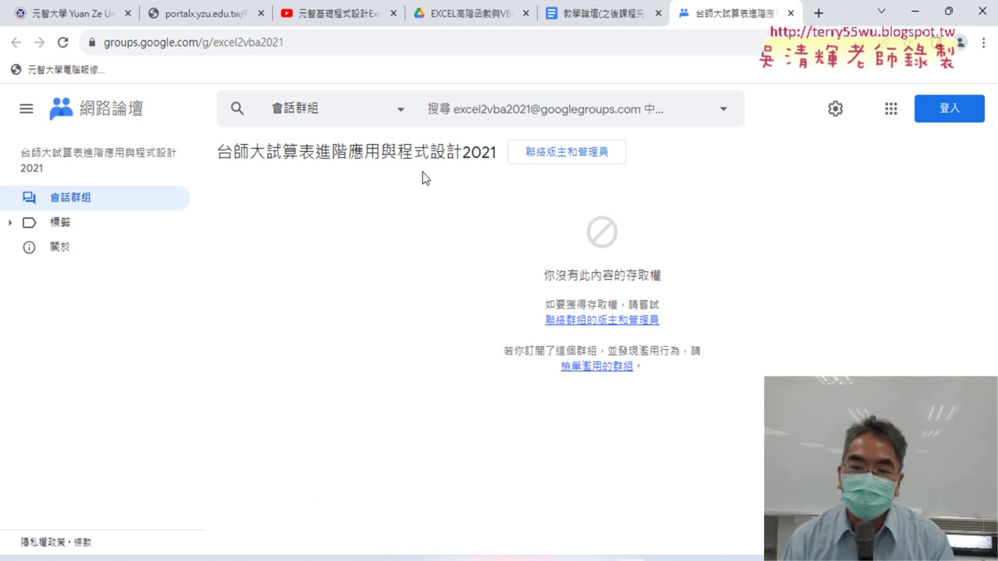
- Close the Google Groups page and view the portal announcement of the five lesson videos
click(790, 14)
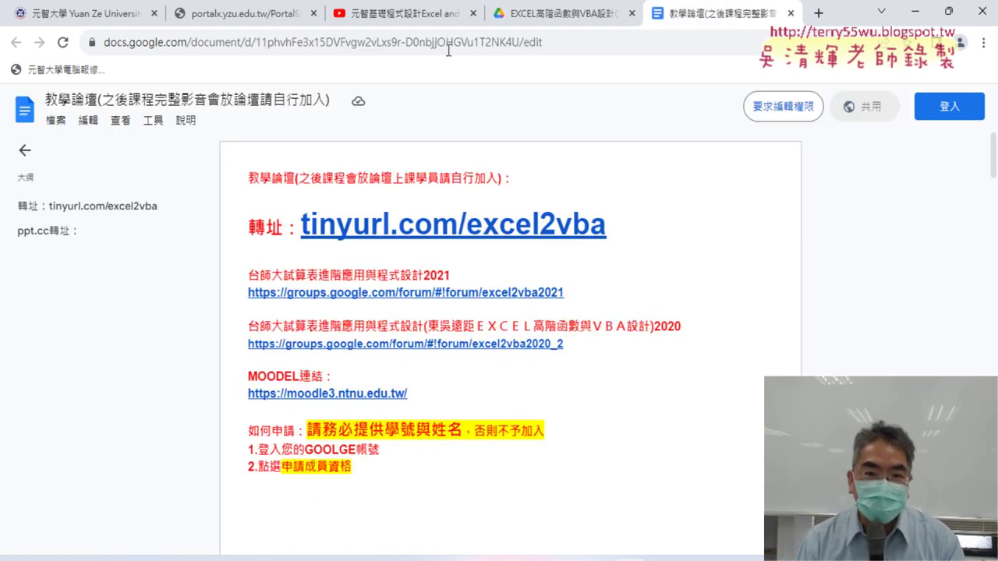
click(251, 17)
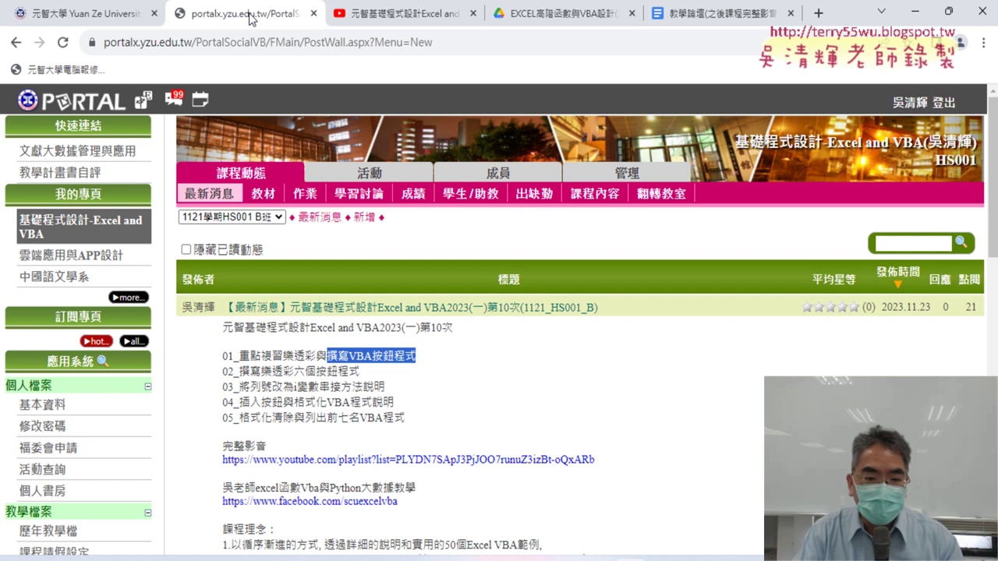
click(363, 370)
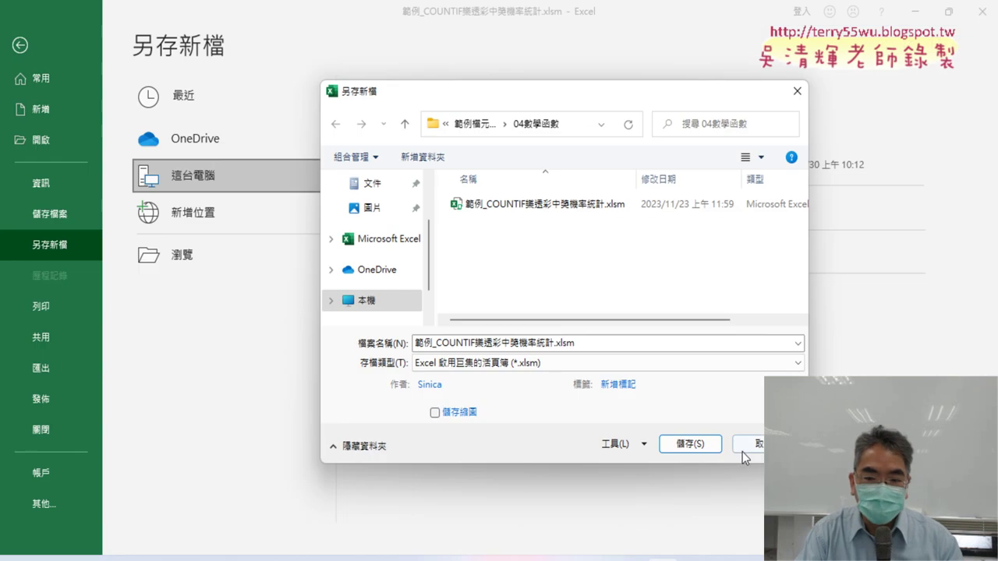
- Cancel Save As, return to the workbook, and browse the 101年 and 102年 draw sheets
click(760, 506)
click(25, 81)
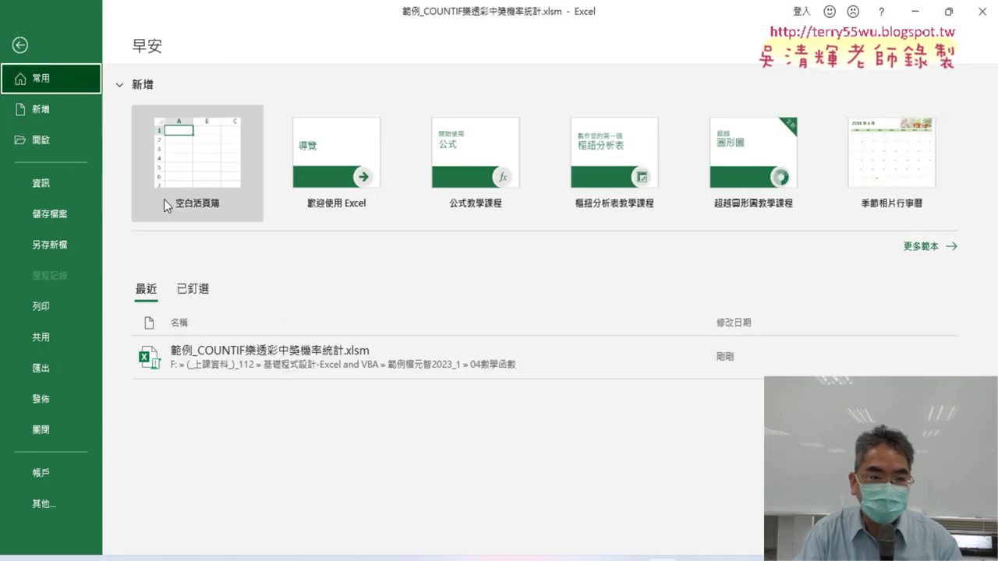
click(20, 44)
click(95, 526)
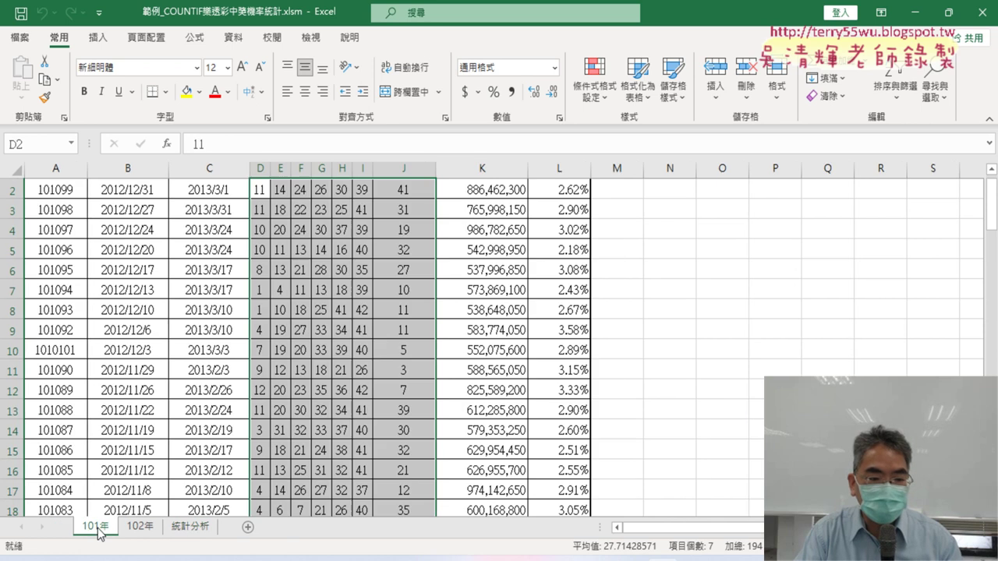
click(140, 526)
scroll(229, 328, up, 1)
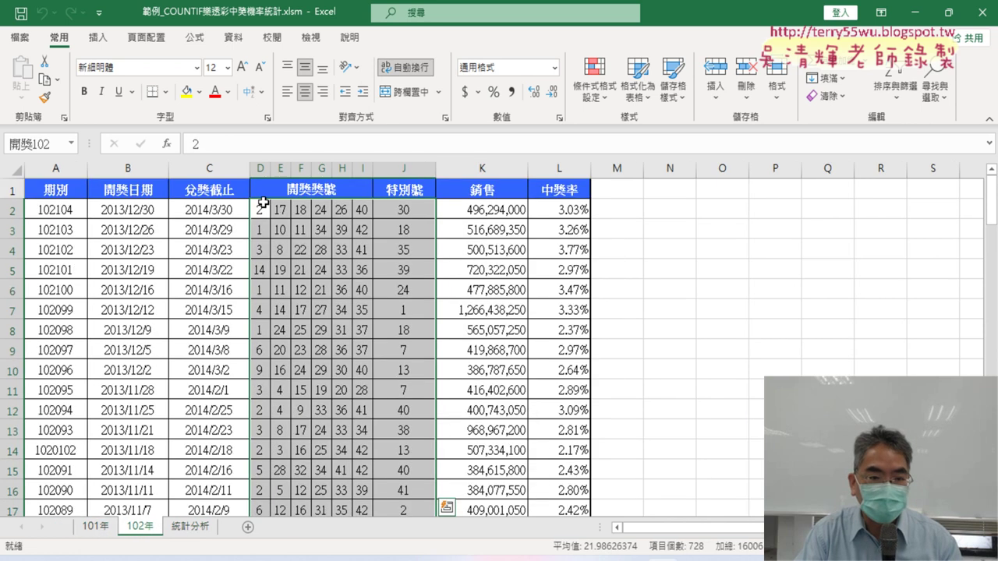
drag(260, 210, 401, 212)
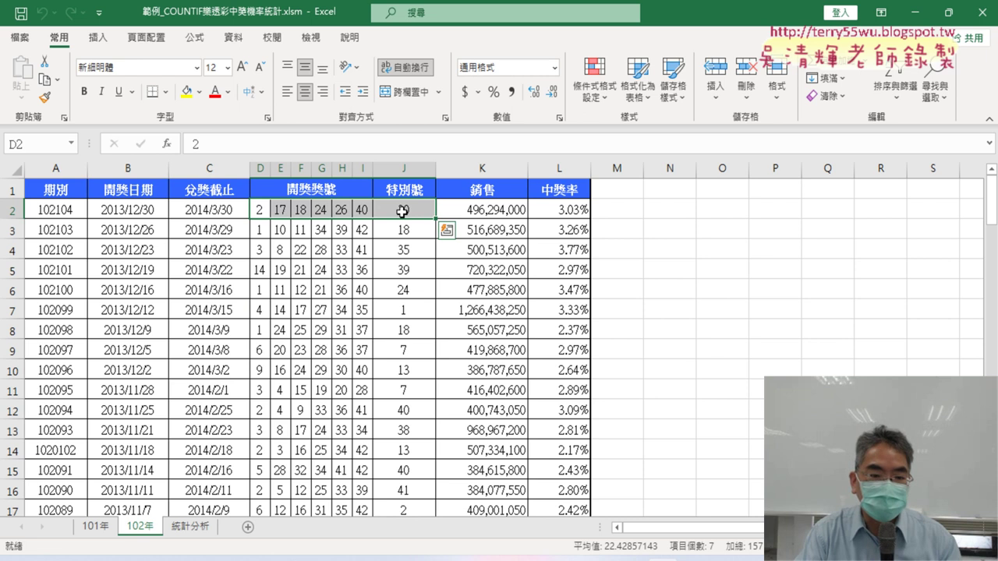
- On 統計分析, select A2:D13, the 101年/102年 probability, 合計 and 排名 columns, and 前七名 F2:F8
click(195, 528)
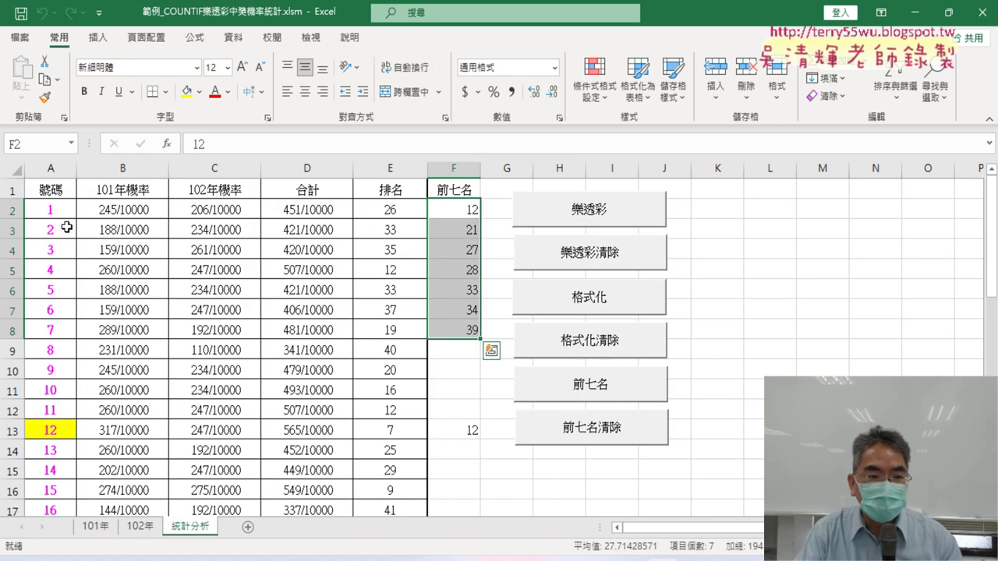
drag(67, 209, 250, 405)
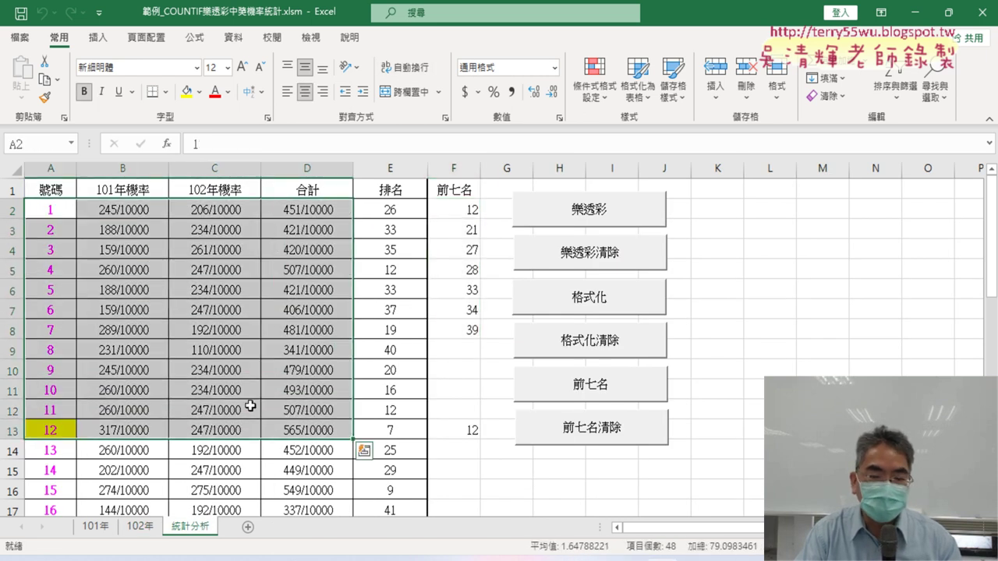
click(125, 190)
key(ctrl+shift+Down)
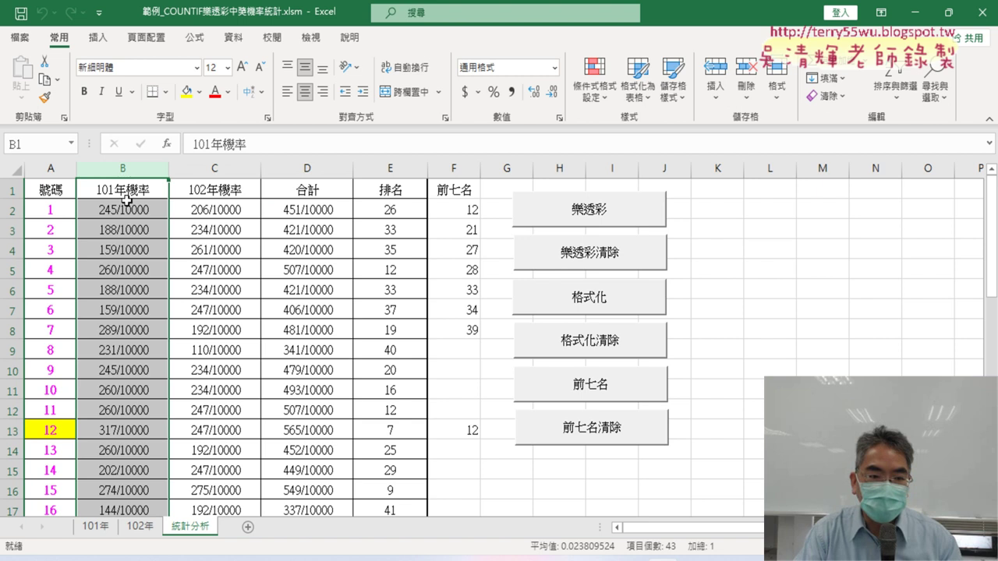
click(207, 193)
key(ctrl+shift+Down)
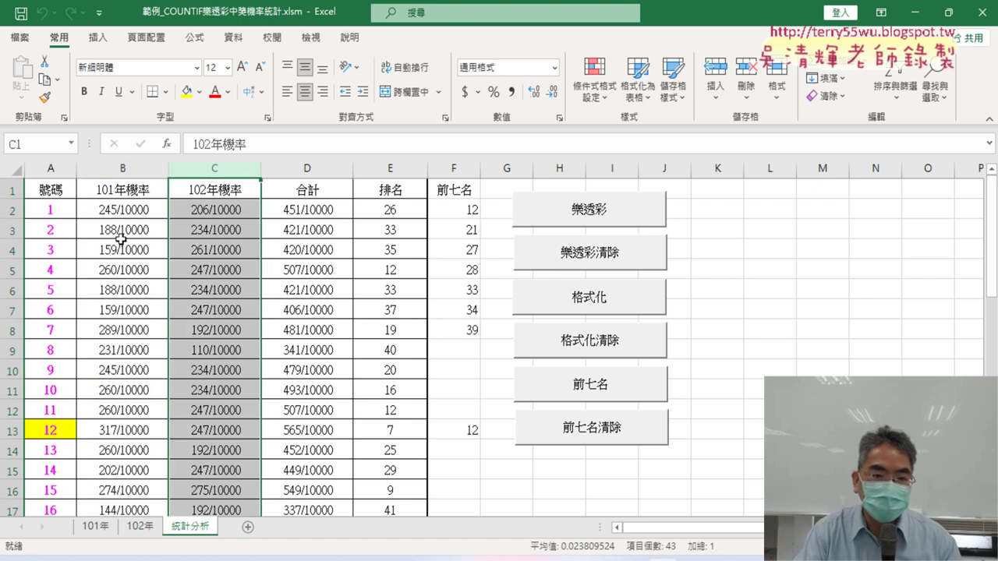
click(319, 169)
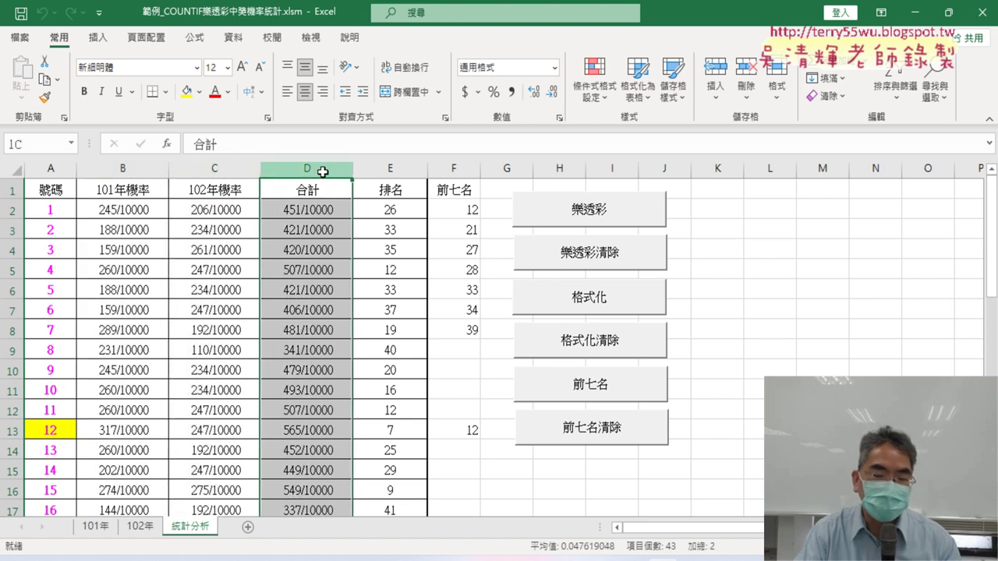
click(398, 172)
mouse_move(477, 214)
mouse_down()
mouse_move(466, 226)
mouse_move(465, 331)
mouse_up()
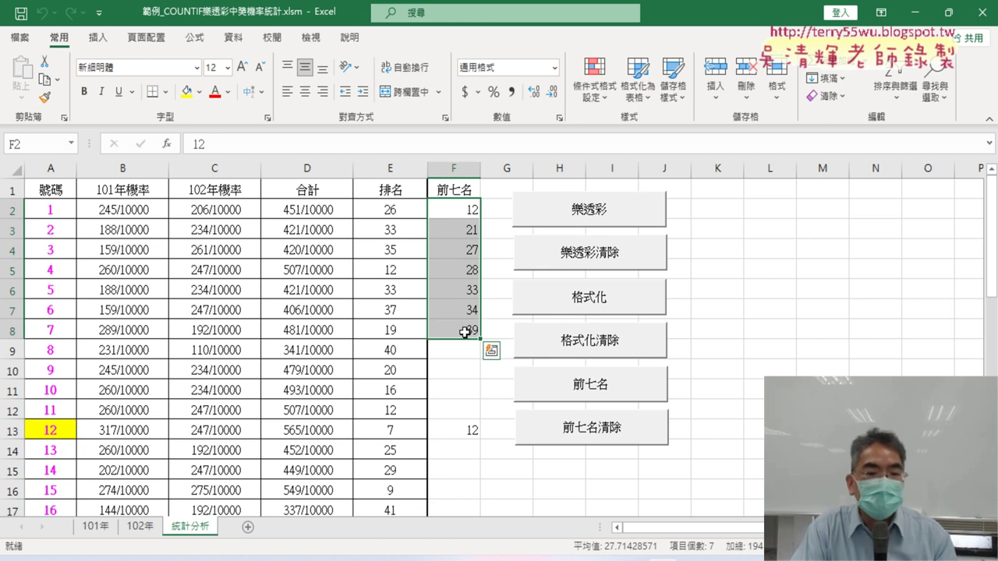
- On 101年, select the first draw D2:J2 and cells D7, D8, then check B2's formula on 統計分析
click(99, 531)
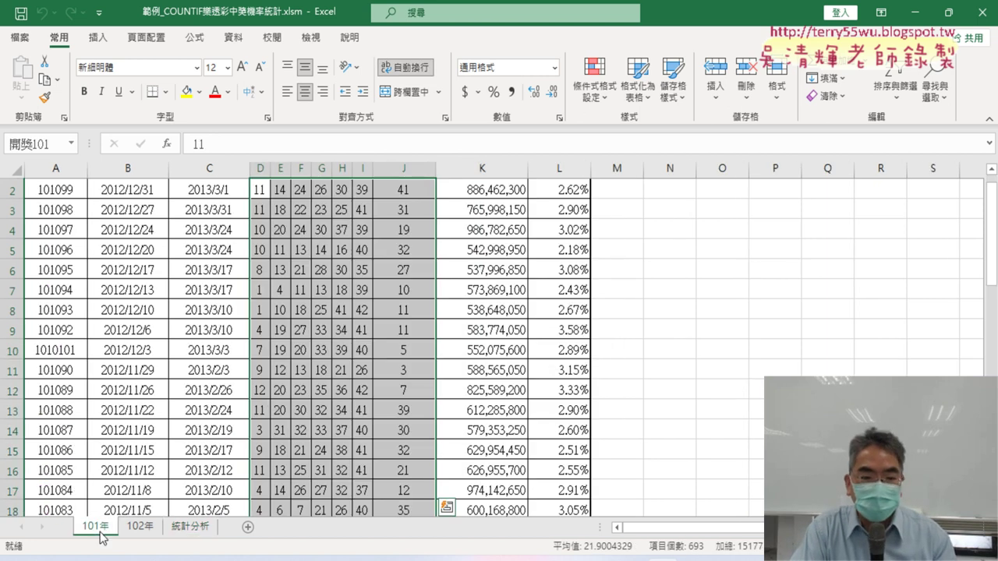
scroll(273, 404, up, 1)
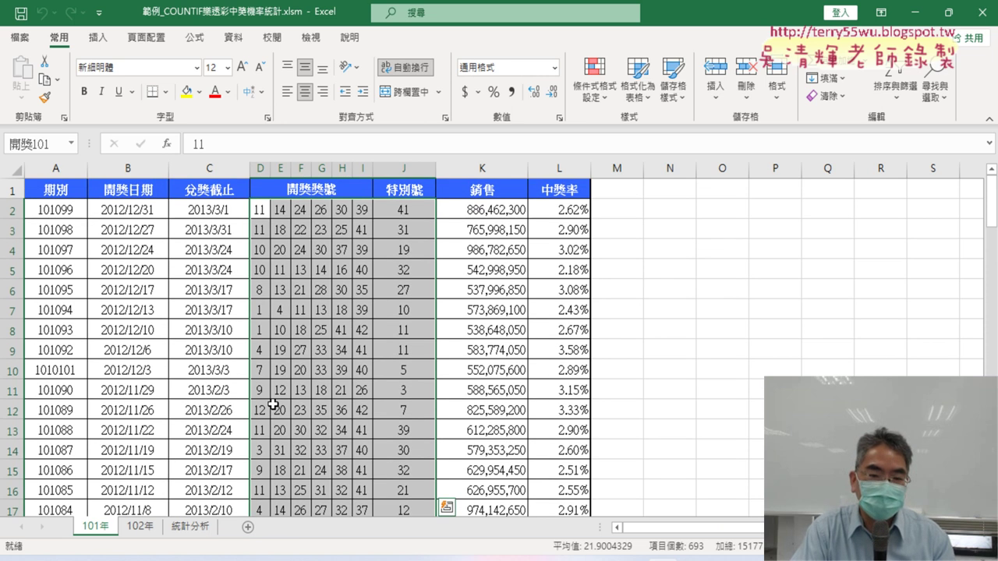
drag(260, 211, 412, 213)
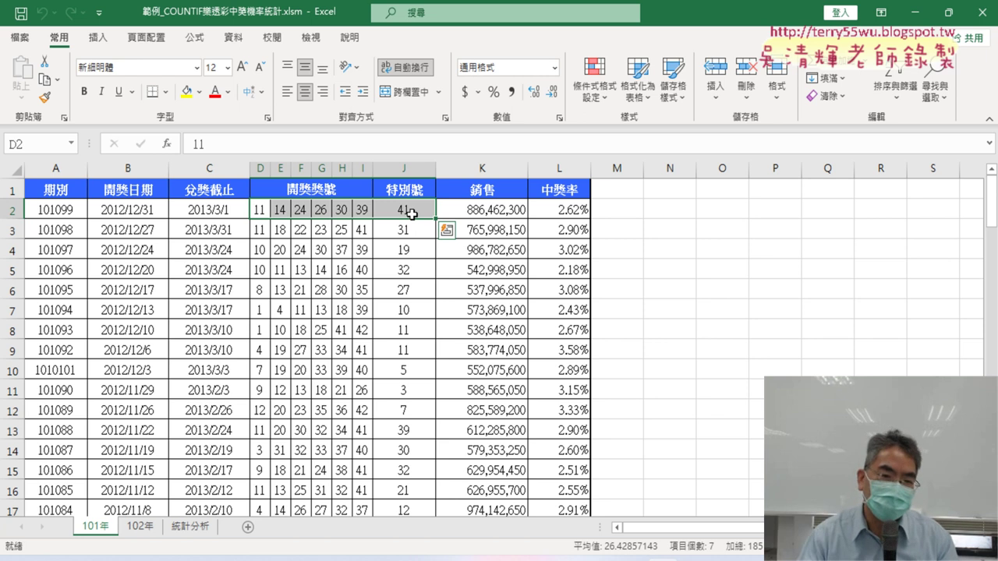
click(263, 312)
click(266, 328)
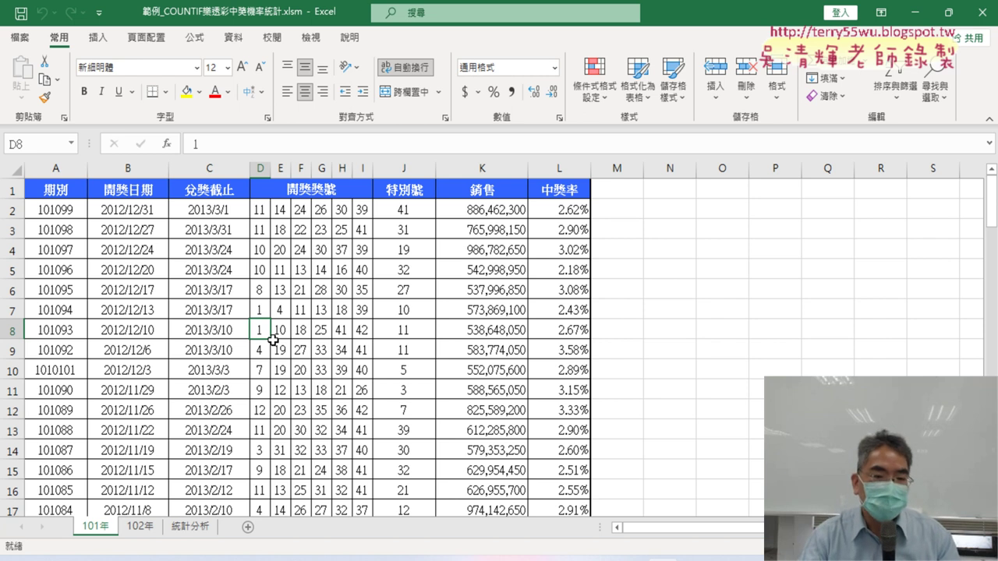
click(200, 533)
click(140, 212)
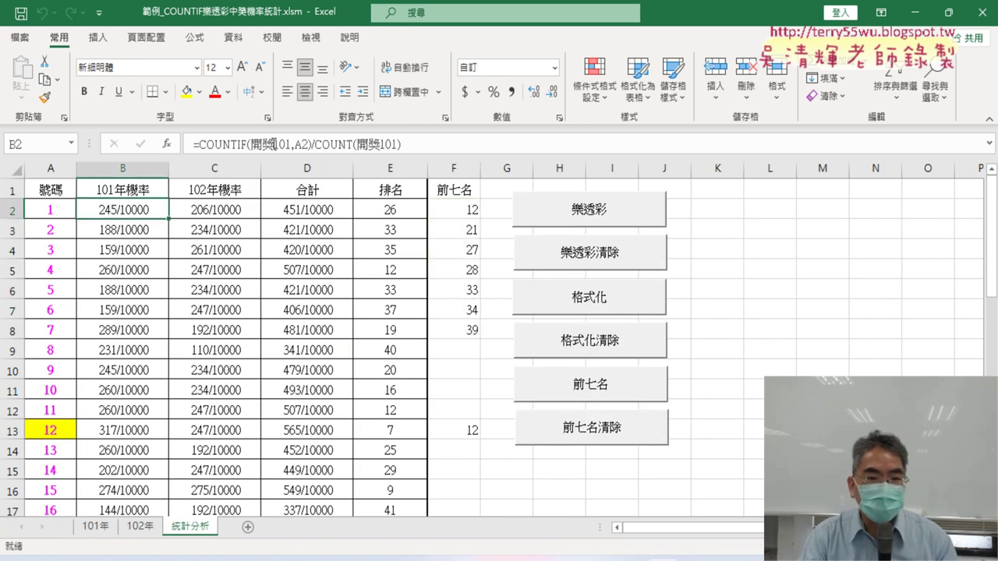
click(244, 145)
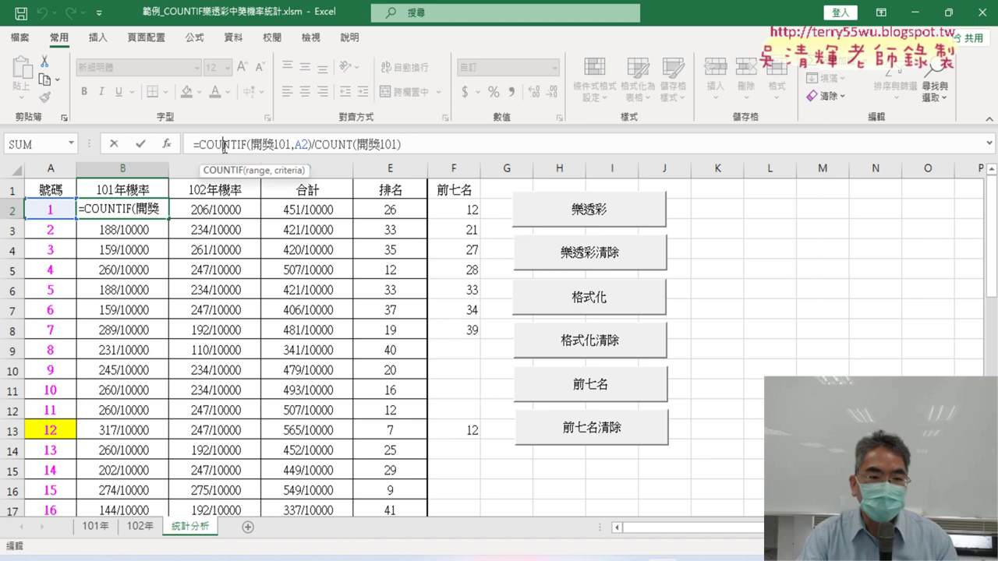
click(166, 144)
click(316, 314)
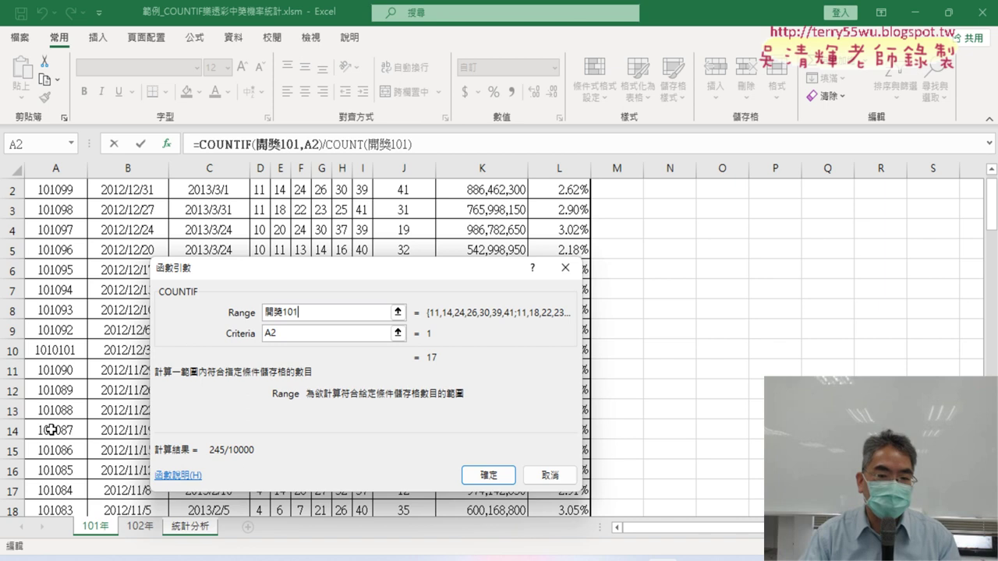
click(302, 331)
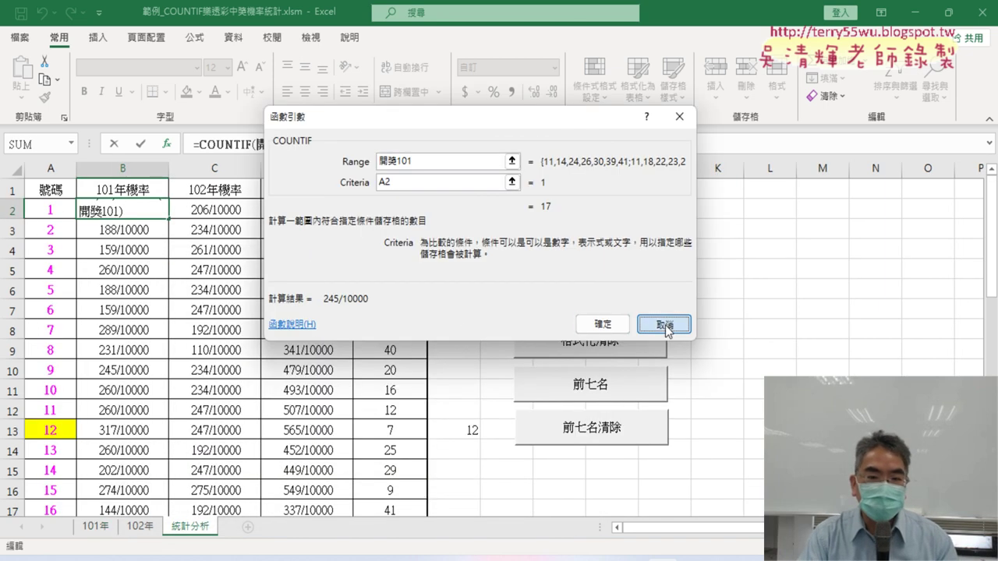
click(665, 327)
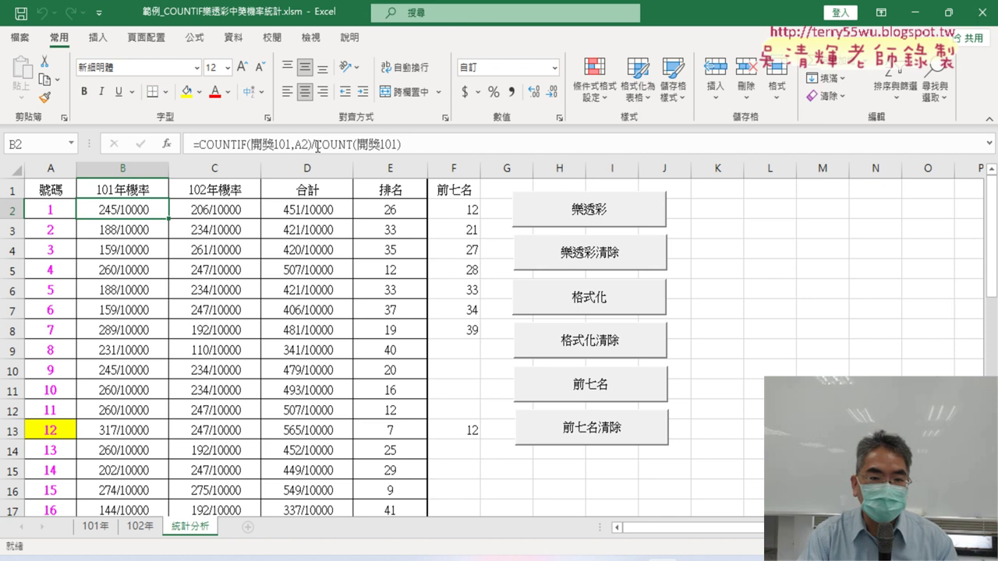
drag(316, 145, 426, 150)
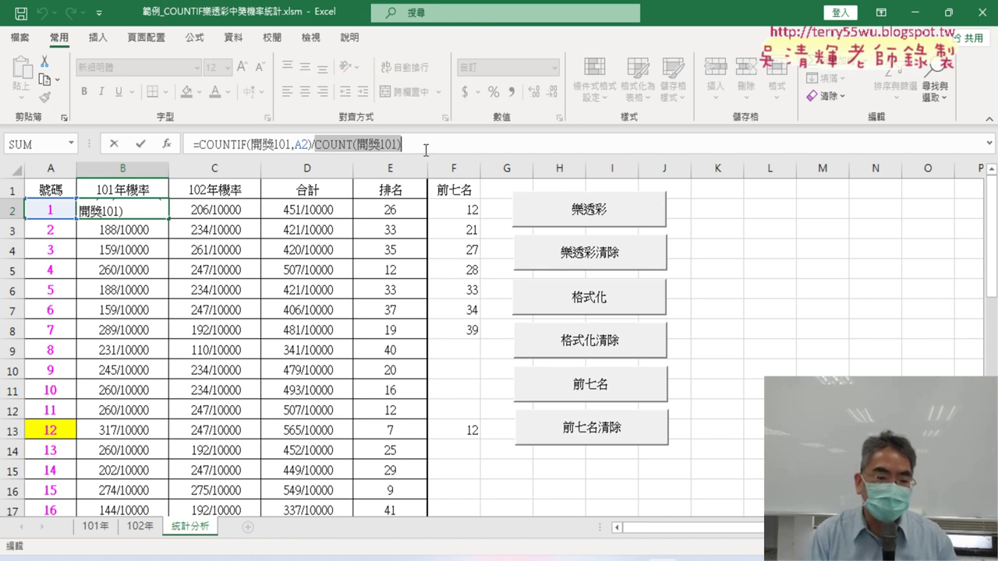
click(141, 145)
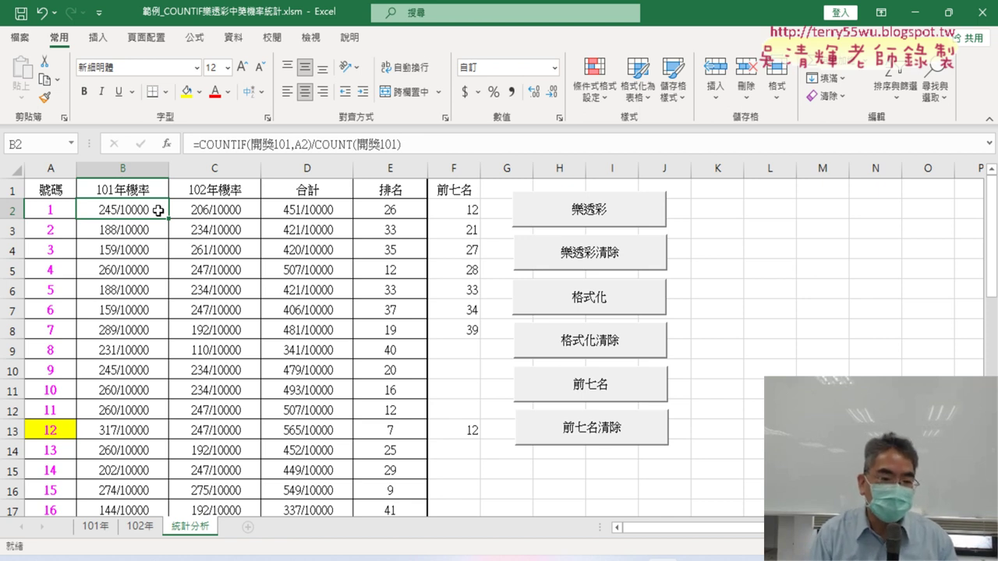
click(147, 435)
click(420, 430)
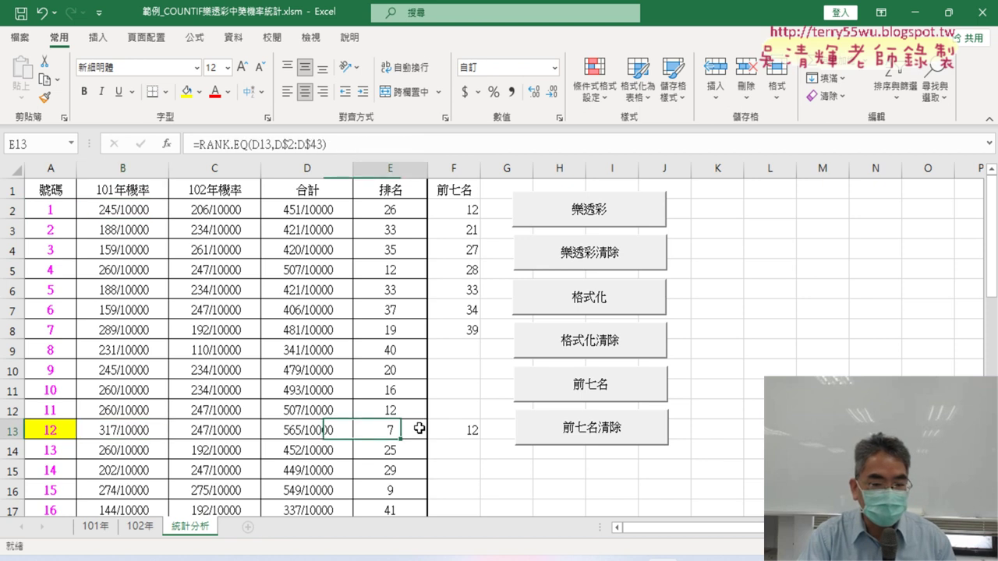
click(141, 428)
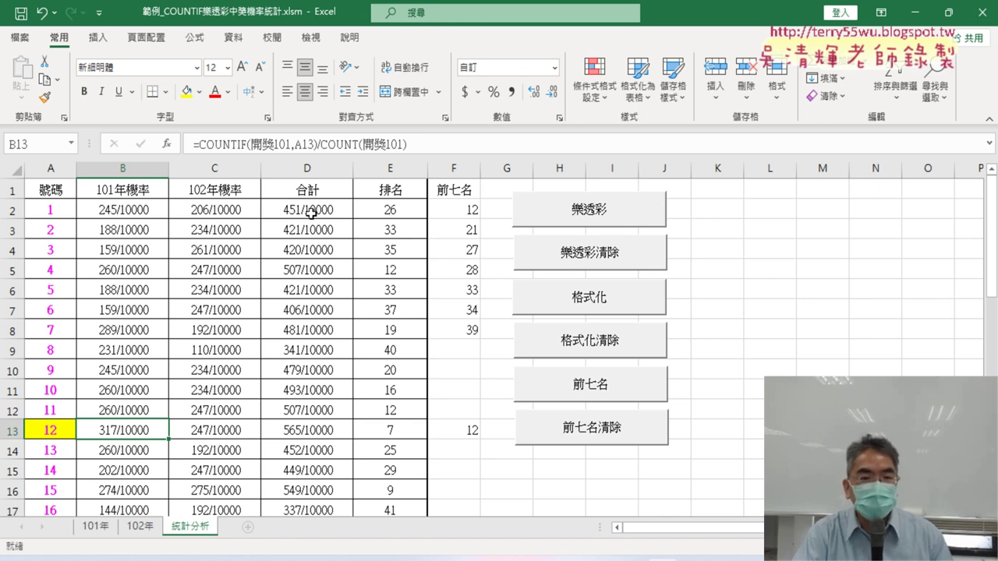
click(116, 211)
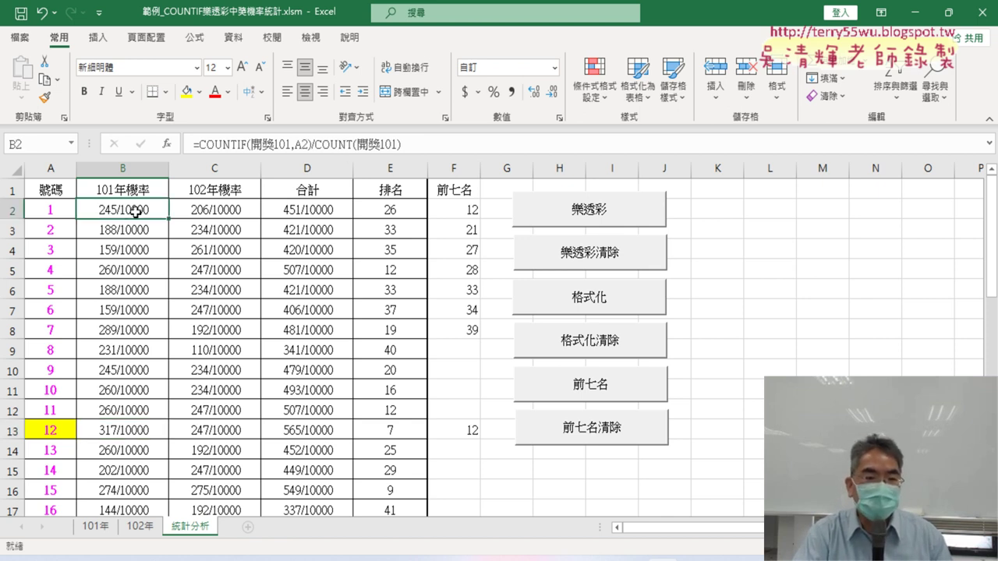
click(211, 212)
click(302, 212)
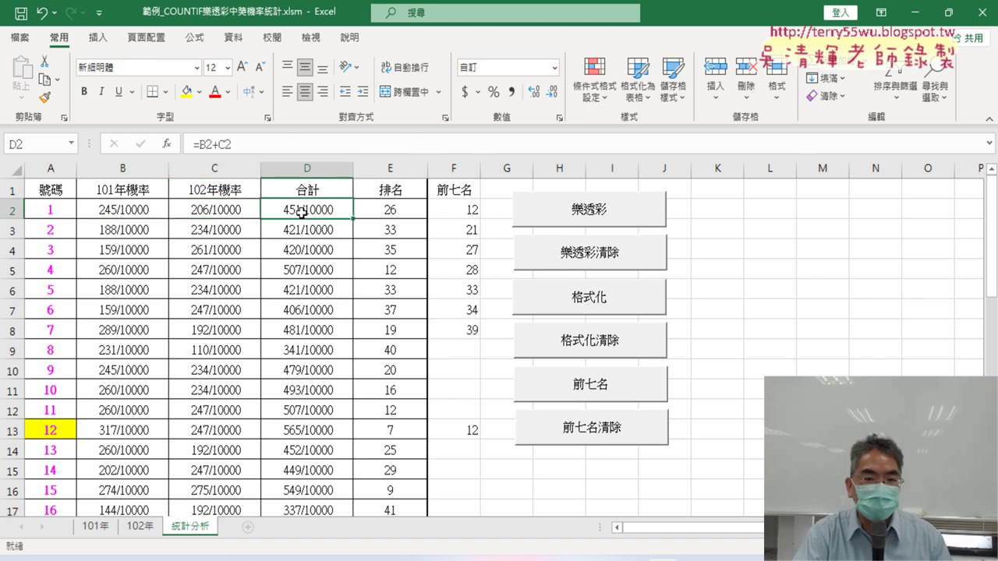
click(385, 210)
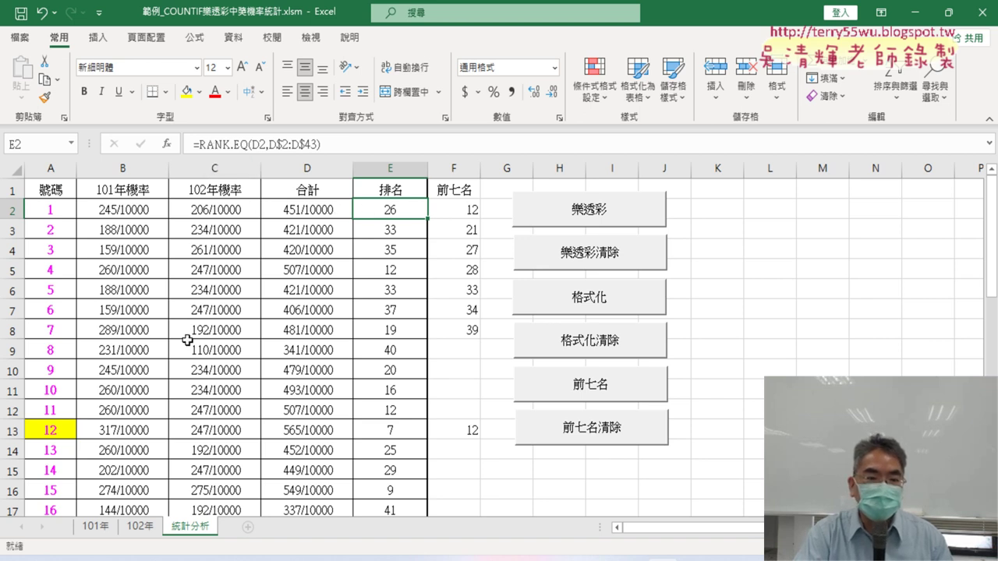
click(53, 431)
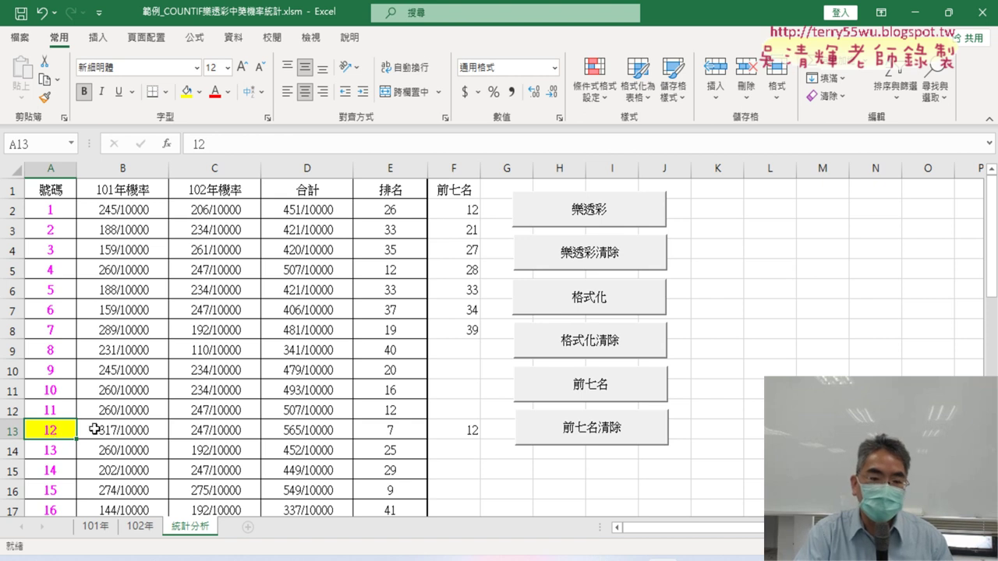
click(396, 427)
scroll(397, 428, down, 3)
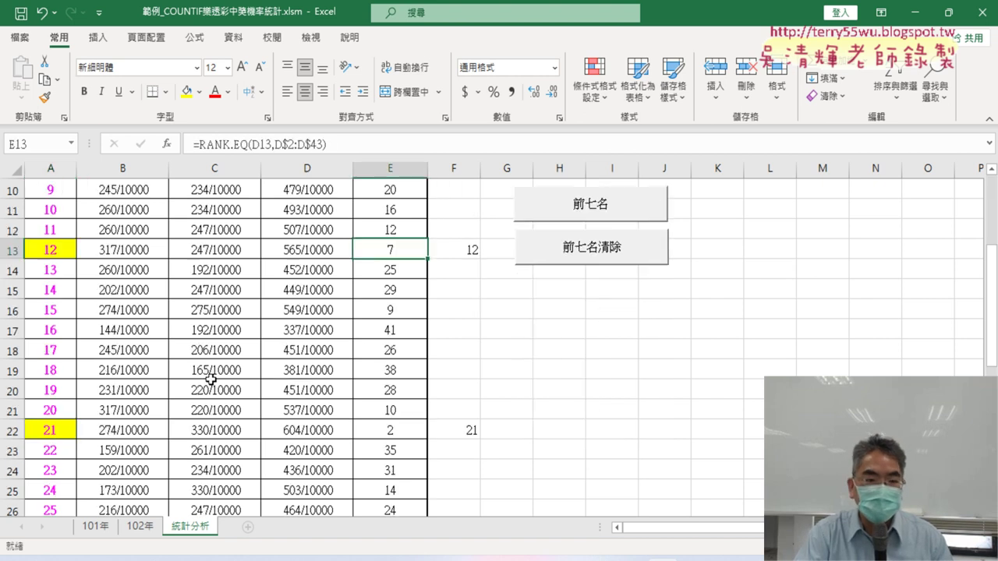
click(49, 249)
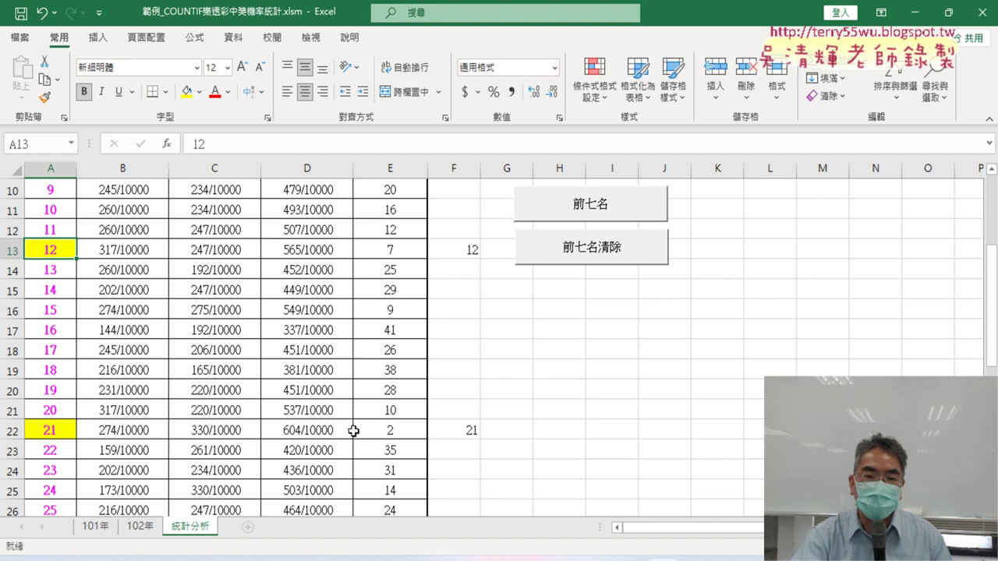
scroll(353, 431, up, 3)
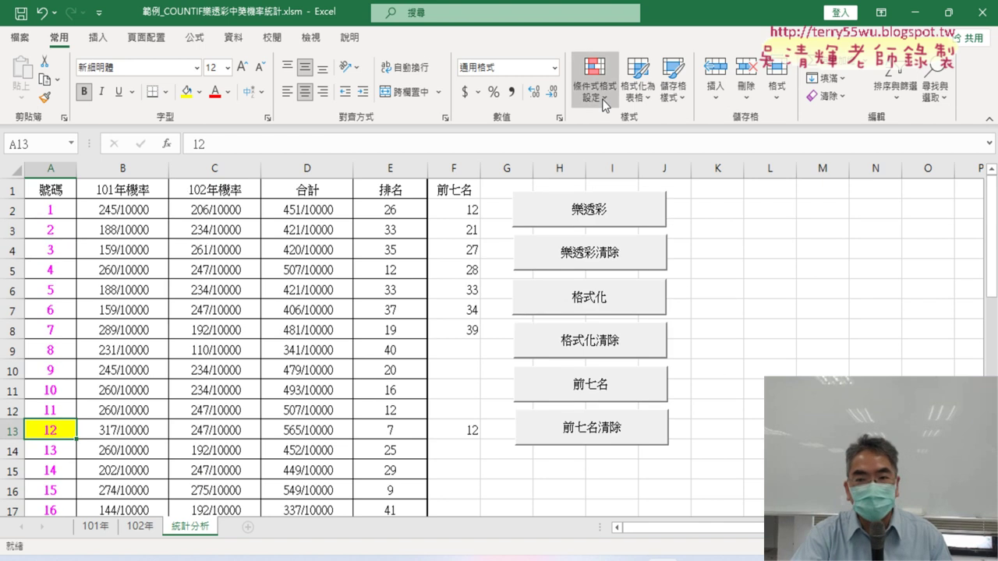
click(595, 82)
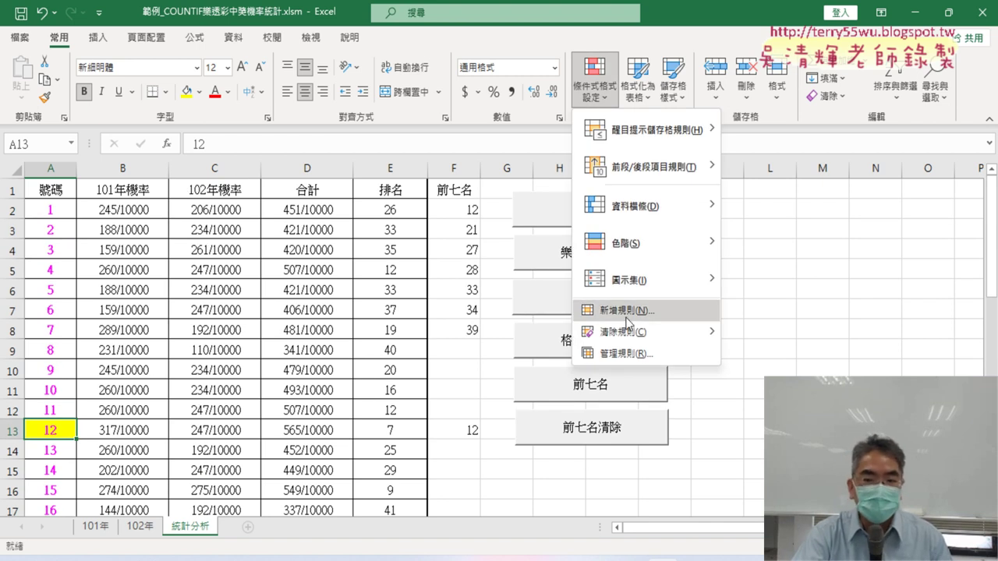
click(789, 349)
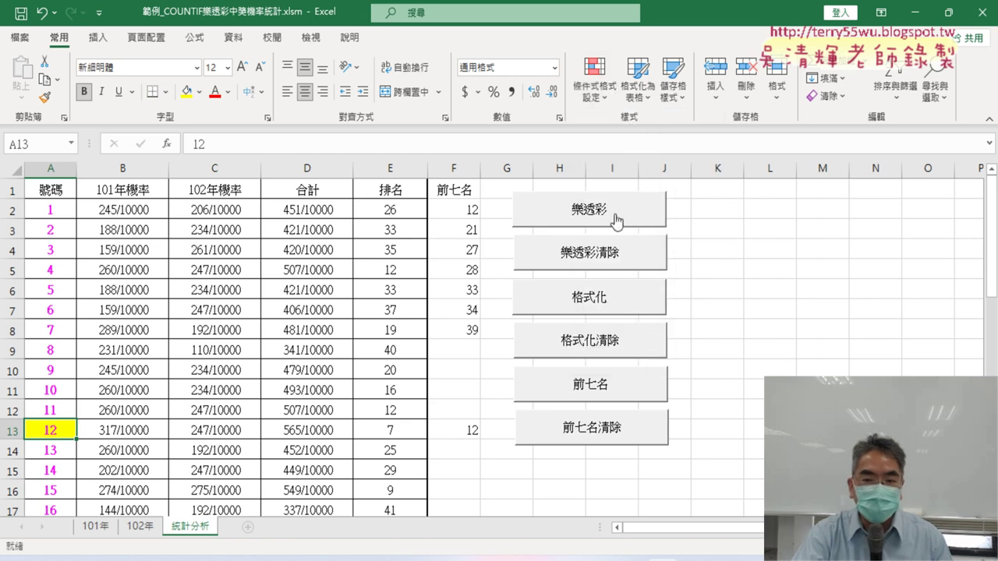
- Clear the results and 前七名 list with 樂透彩清除 and 前七名清除, then refill columns B–E with 樂透彩
click(601, 249)
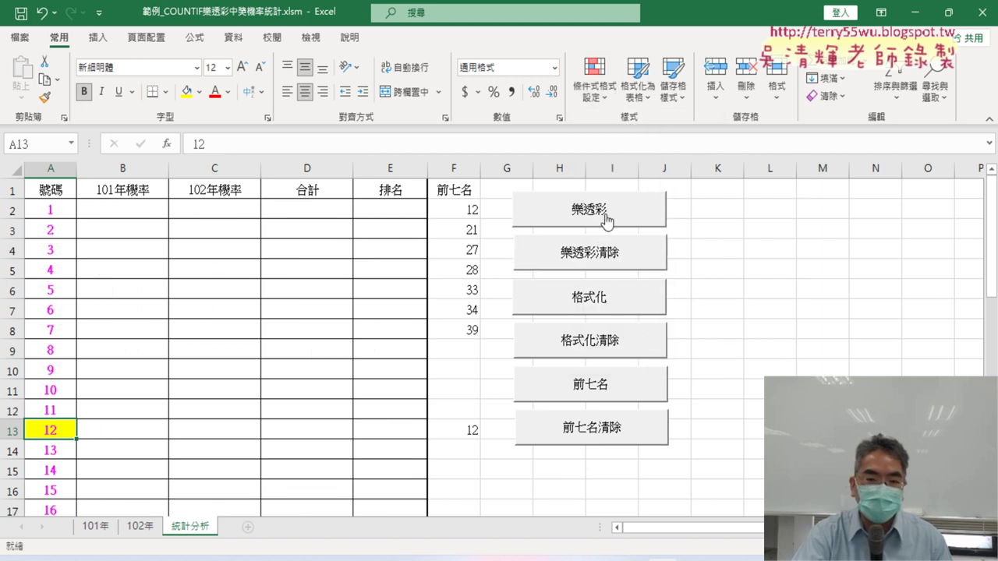
click(611, 438)
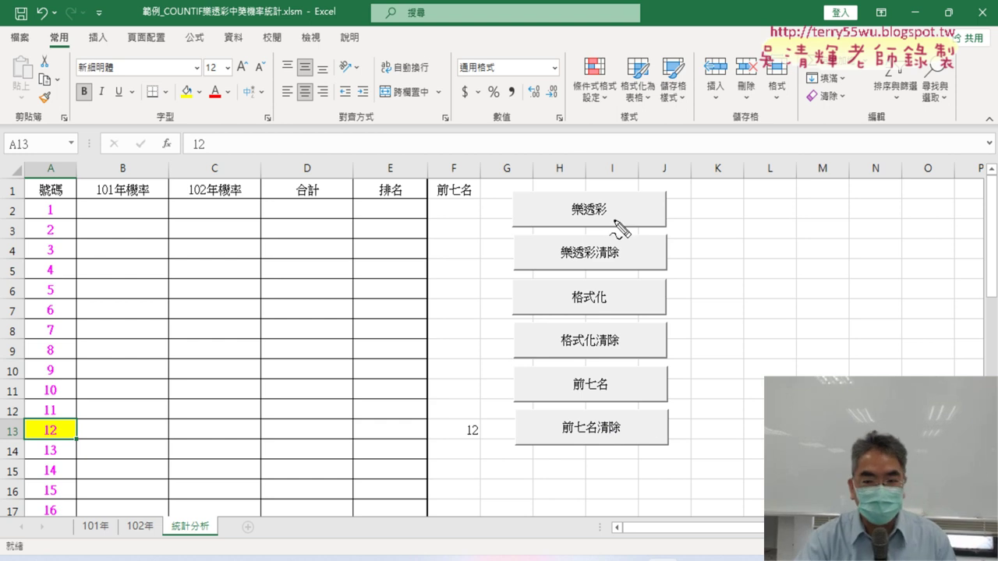
drag(634, 462, 640, 459)
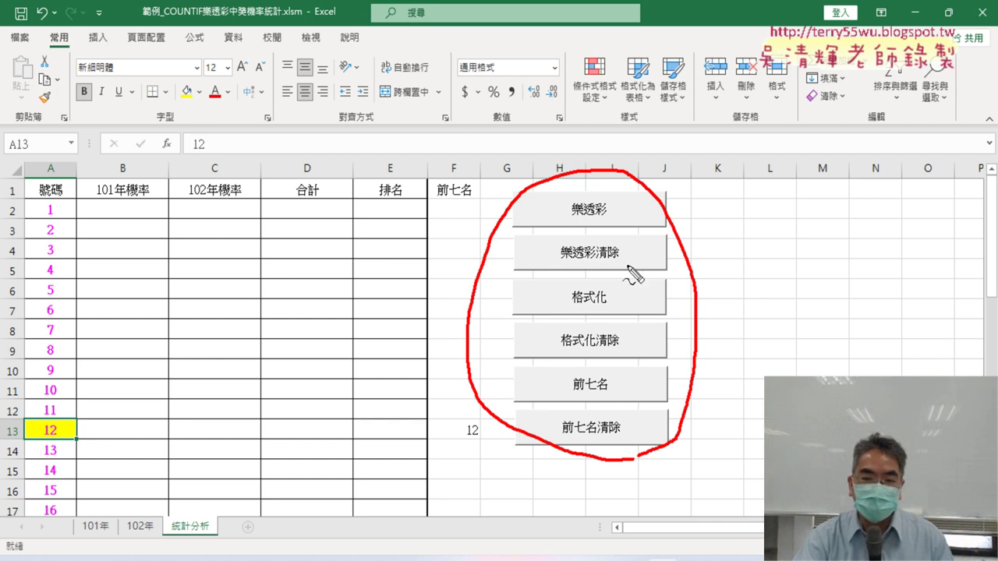
mouse_move(612, 273)
mouse_down()
mouse_move(557, 255)
mouse_move(612, 273)
mouse_up()
drag(602, 363, 618, 351)
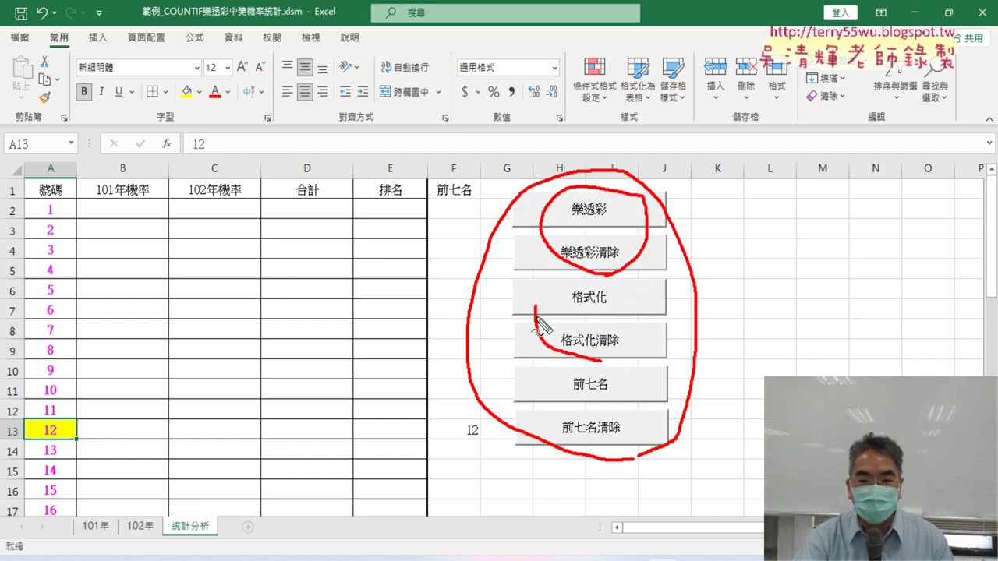
drag(599, 439, 617, 430)
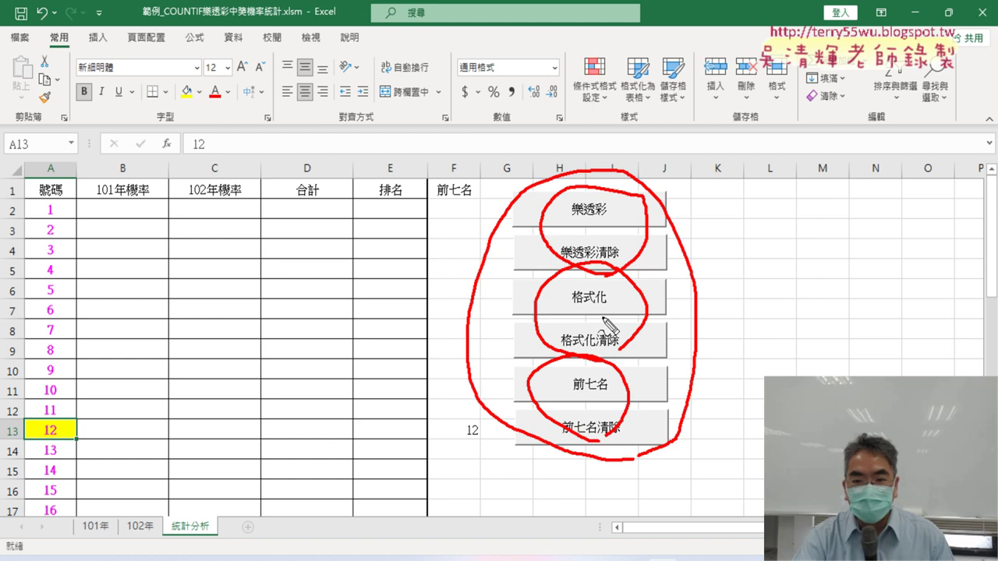
key(Escape)
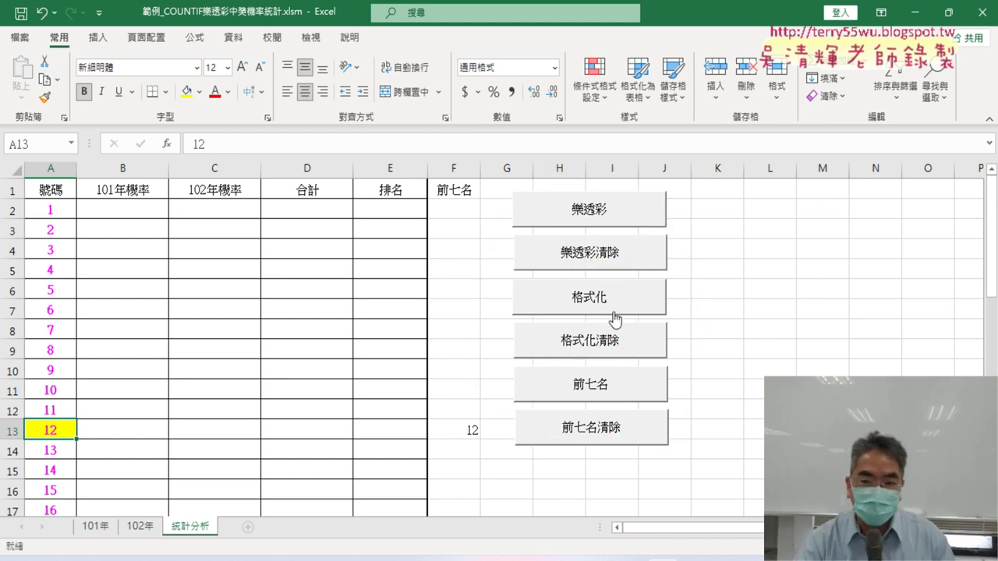
click(612, 217)
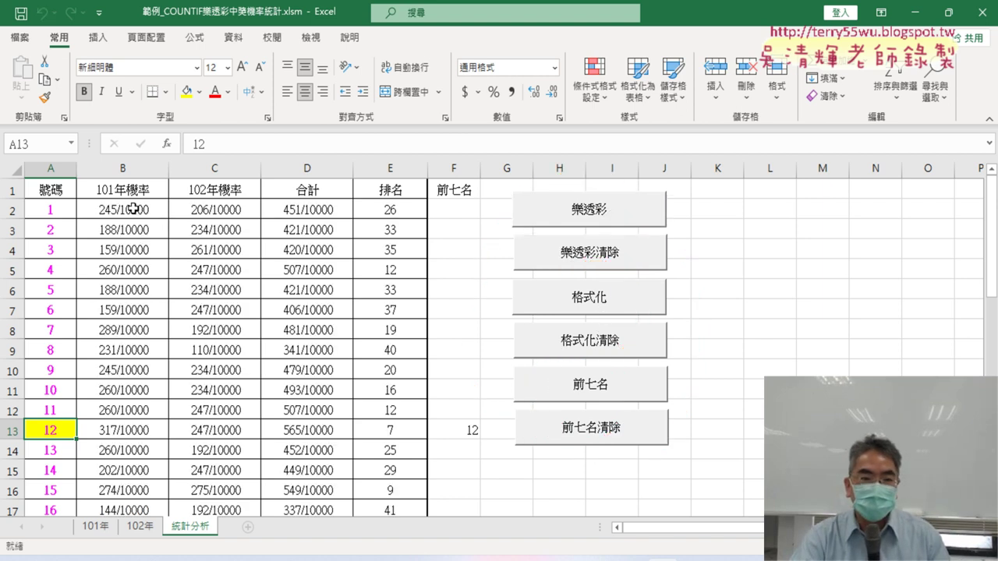
- Select B2:E2, then run 樂透彩清除 and 樂透彩 three times to clear and refill the results
drag(134, 209, 377, 210)
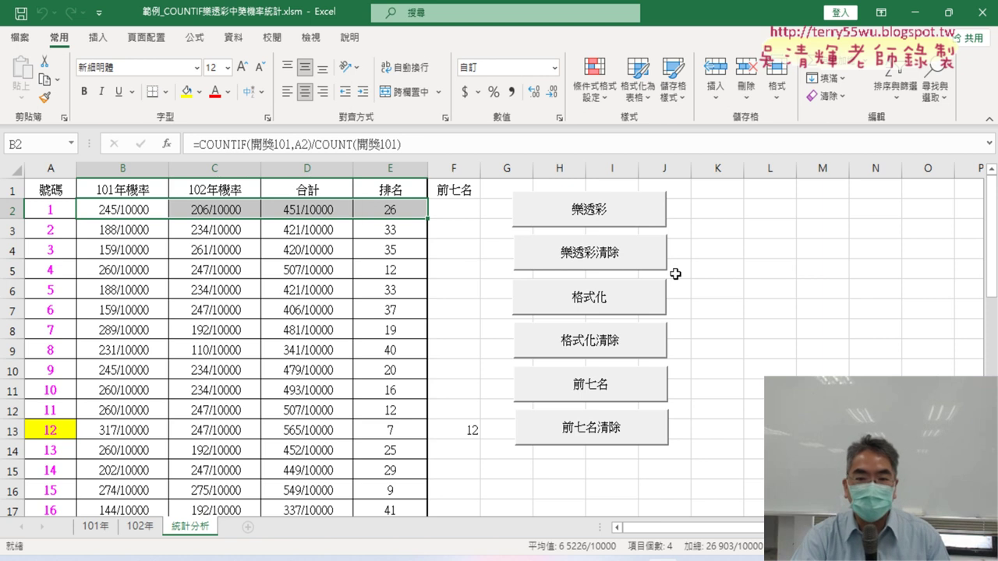
click(616, 251)
click(608, 217)
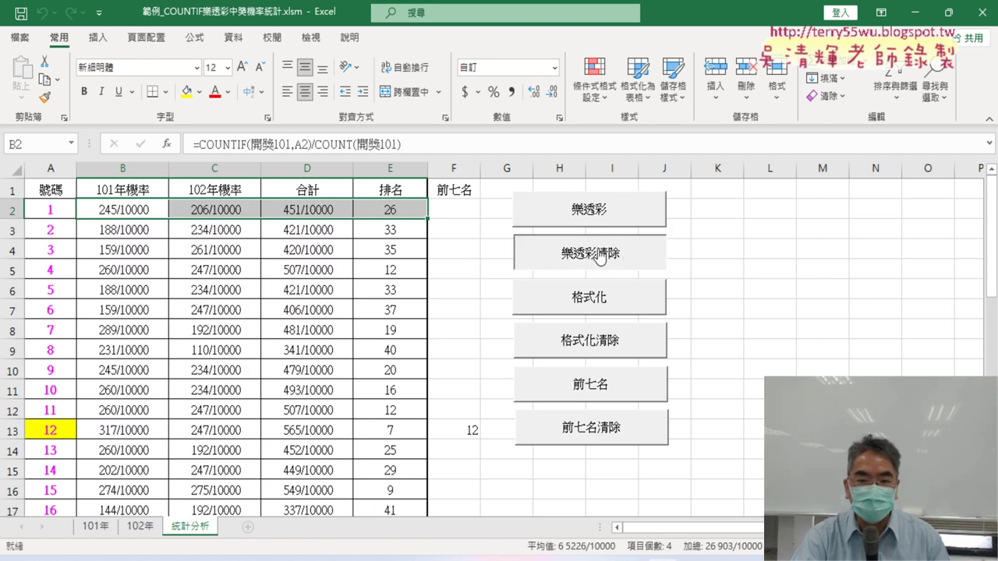
click(601, 251)
click(599, 211)
click(601, 251)
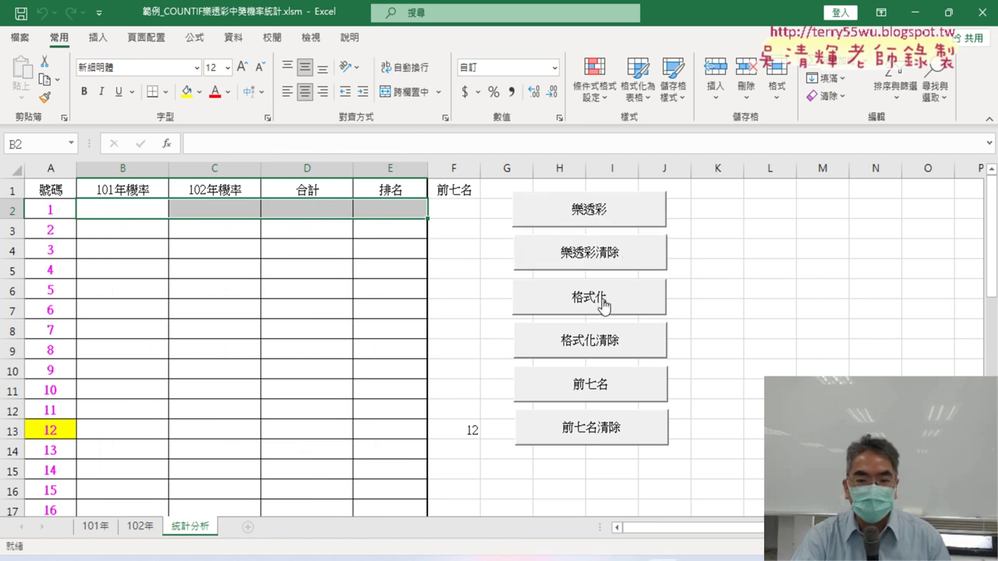
click(602, 219)
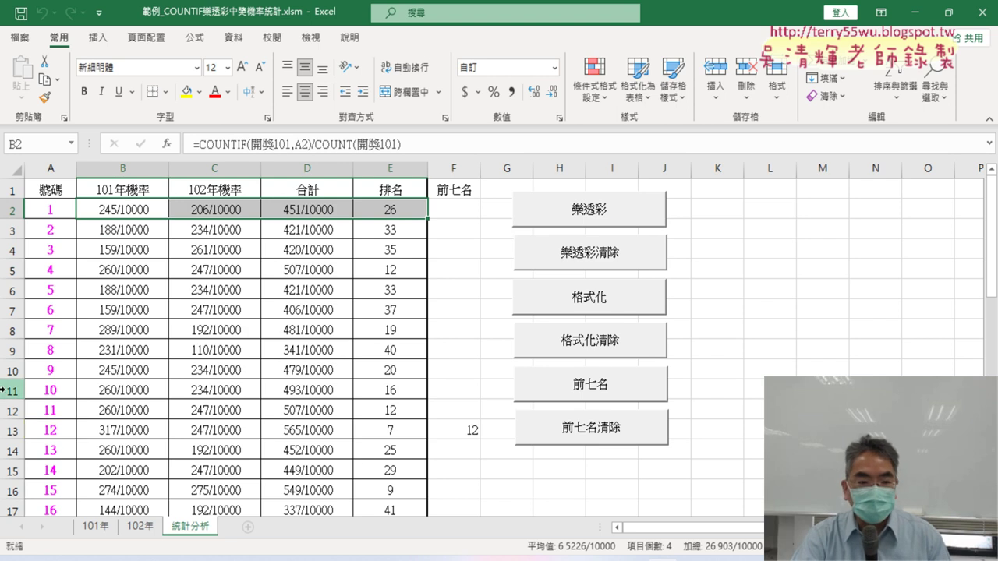
- Inspect number 12's row A13:E13, the E13 rank formula, and cell A13
drag(49, 430, 380, 433)
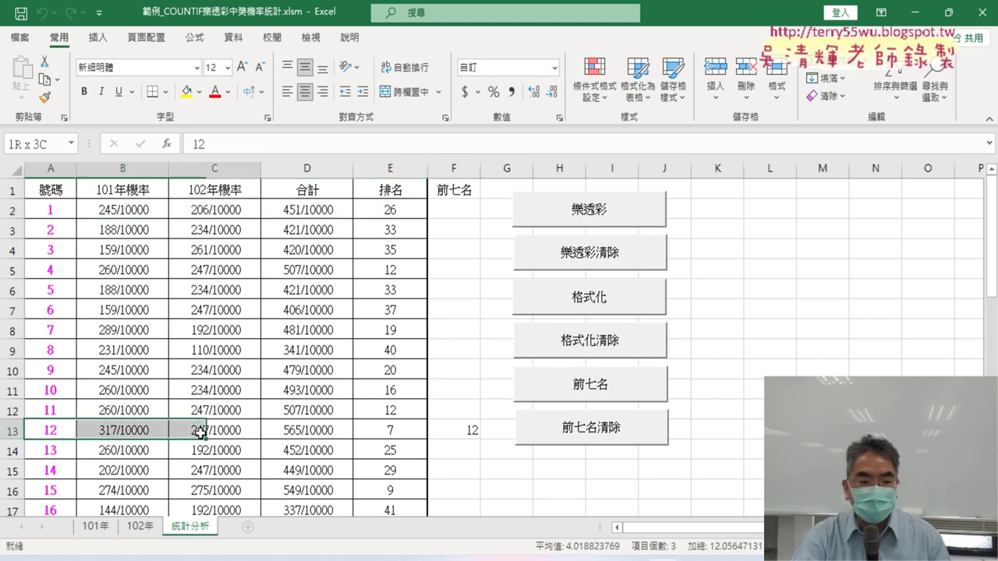
click(406, 434)
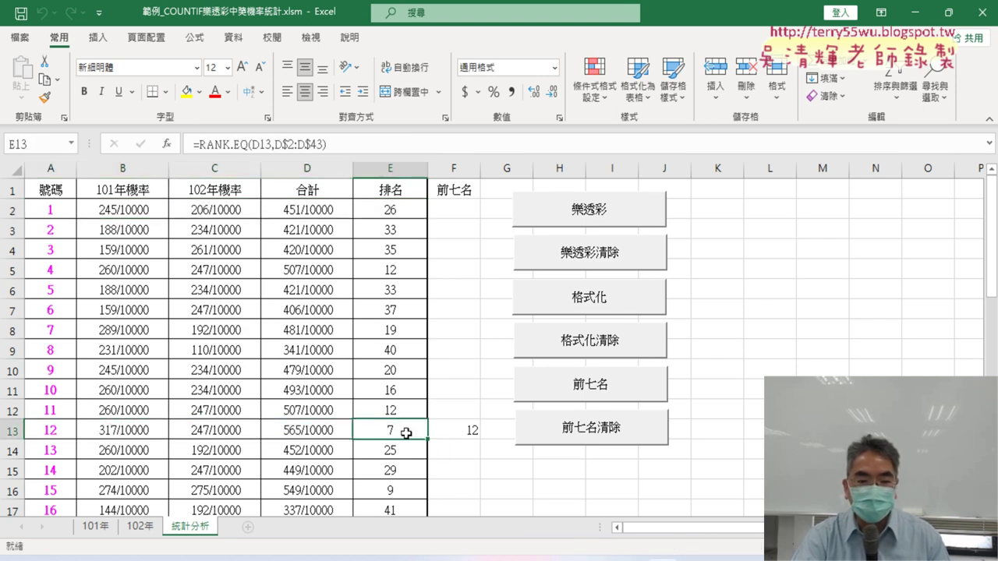
click(53, 430)
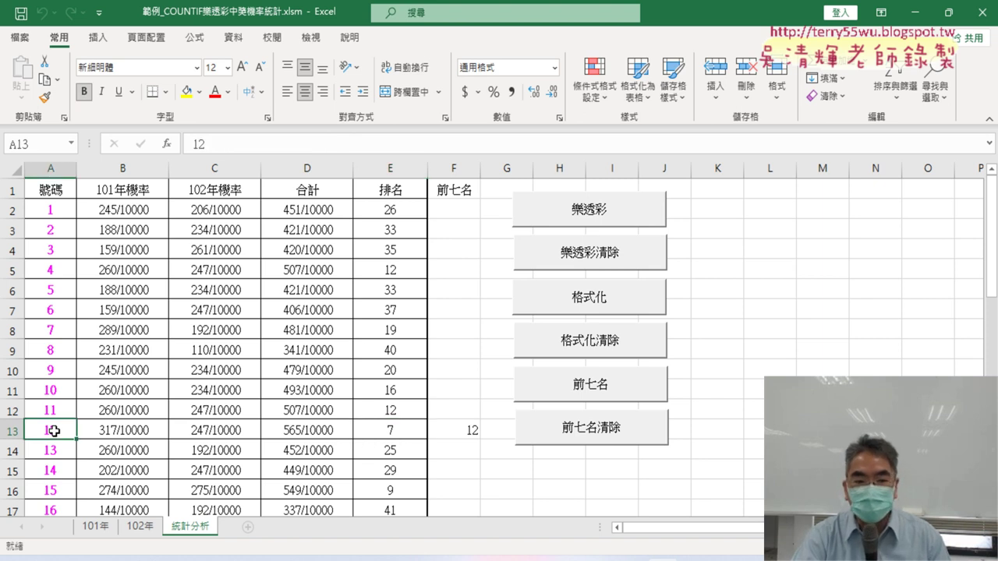
- Run 格式化 to highlight top-seven numbers yellow, check row 22, clear with 格式化清除, then reapply
click(604, 299)
scroll(46, 246, down, 3)
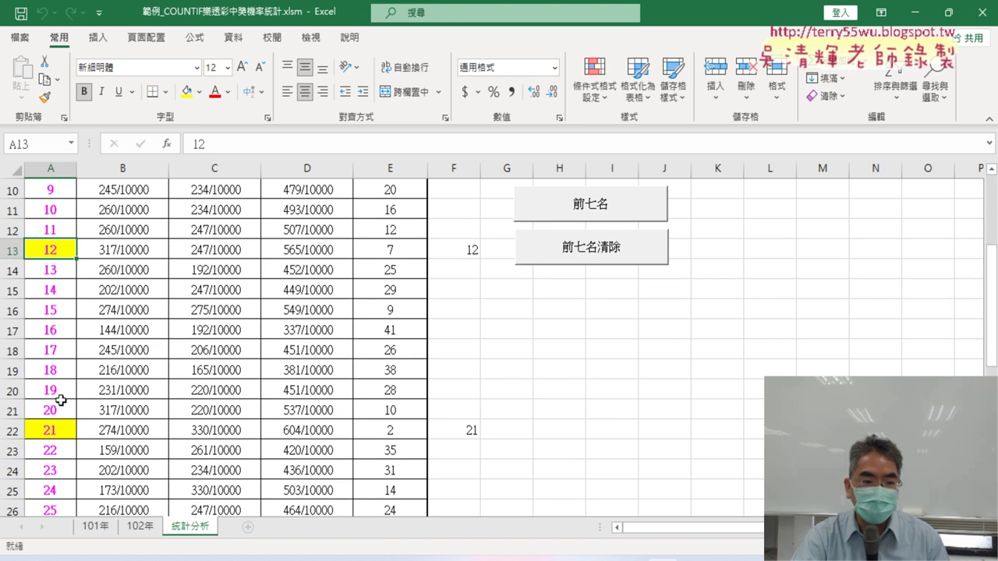
scroll(60, 462, down, 4)
scroll(55, 421, down, 1)
scroll(130, 468, up, 6)
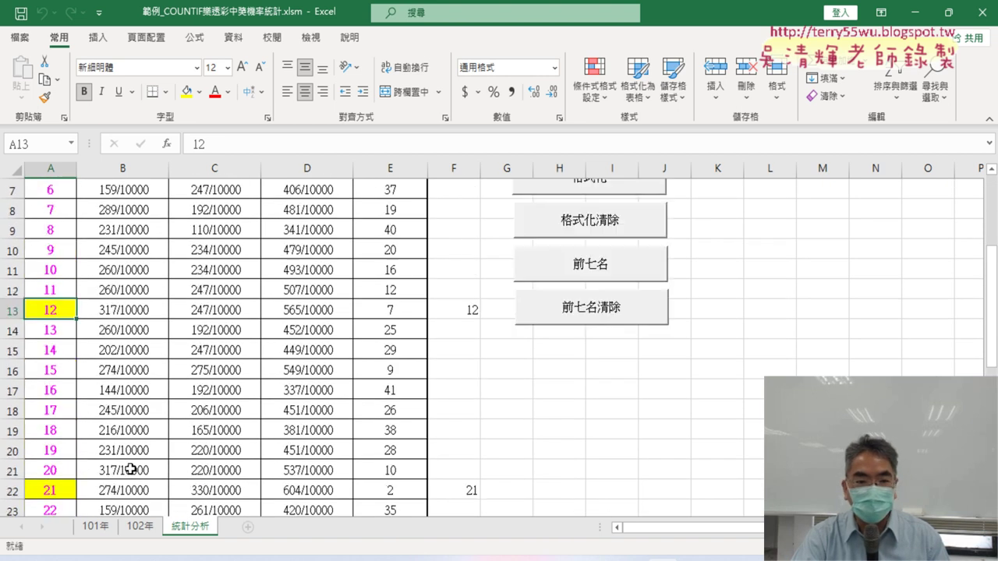
scroll(130, 468, up, 2)
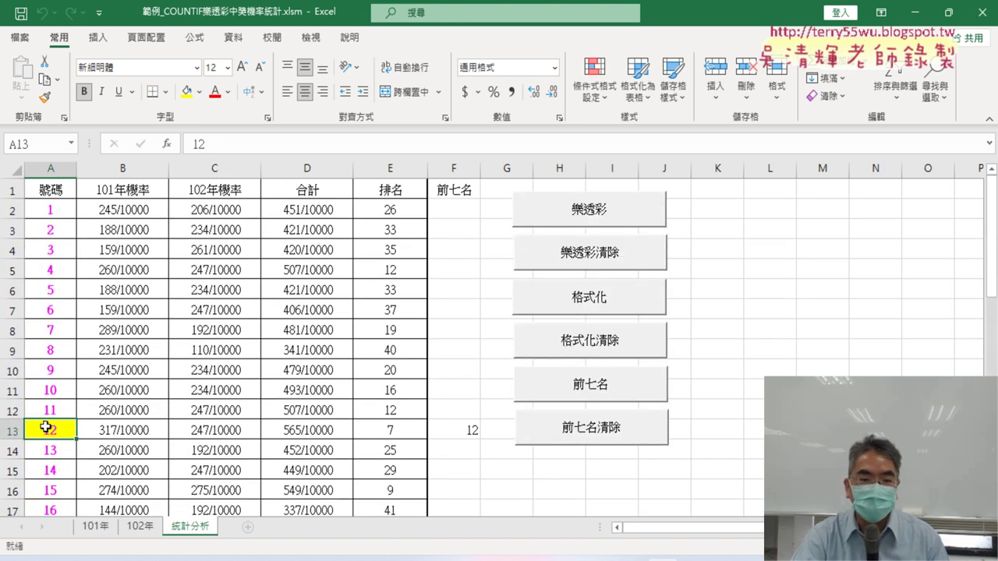
click(585, 340)
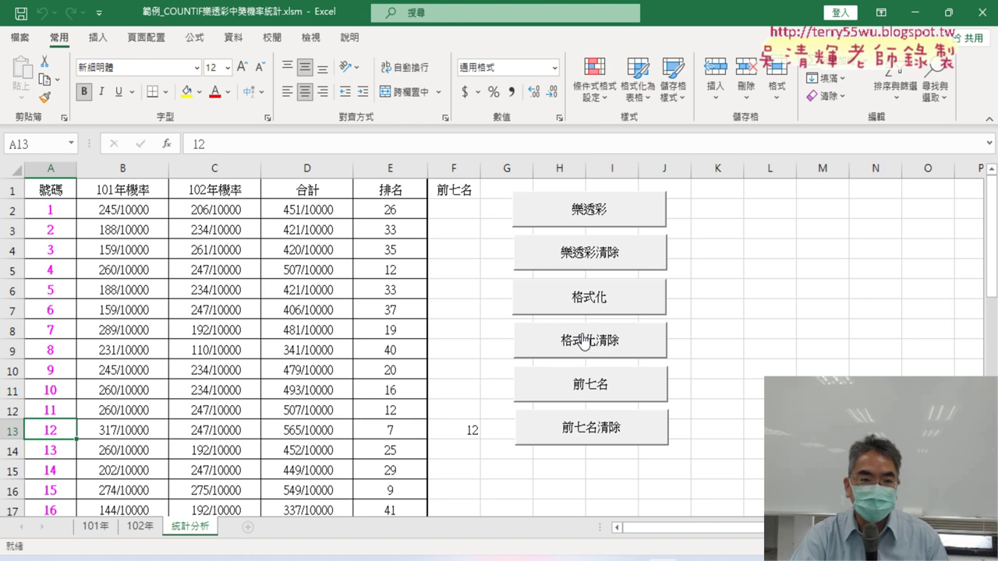
click(590, 300)
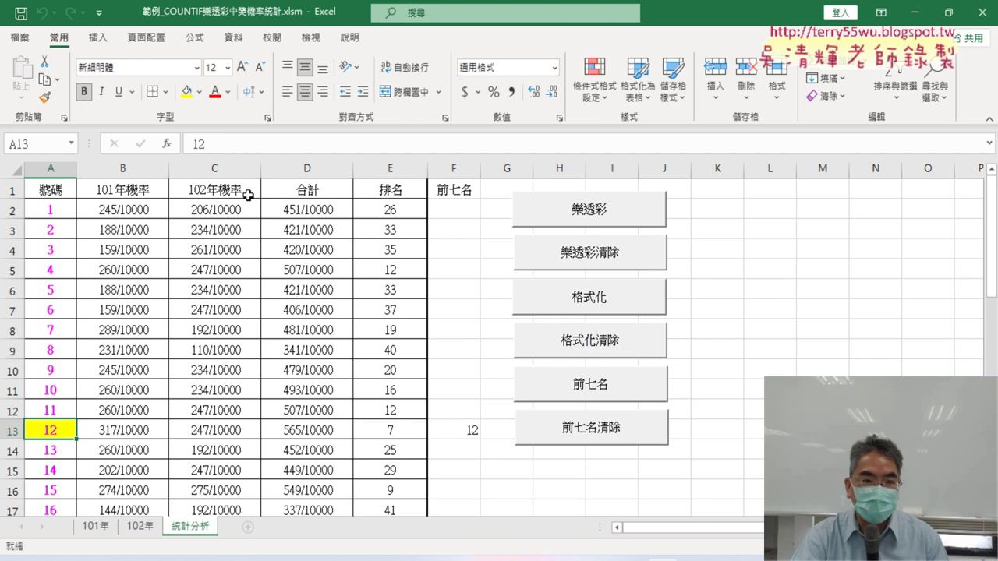
click(201, 93)
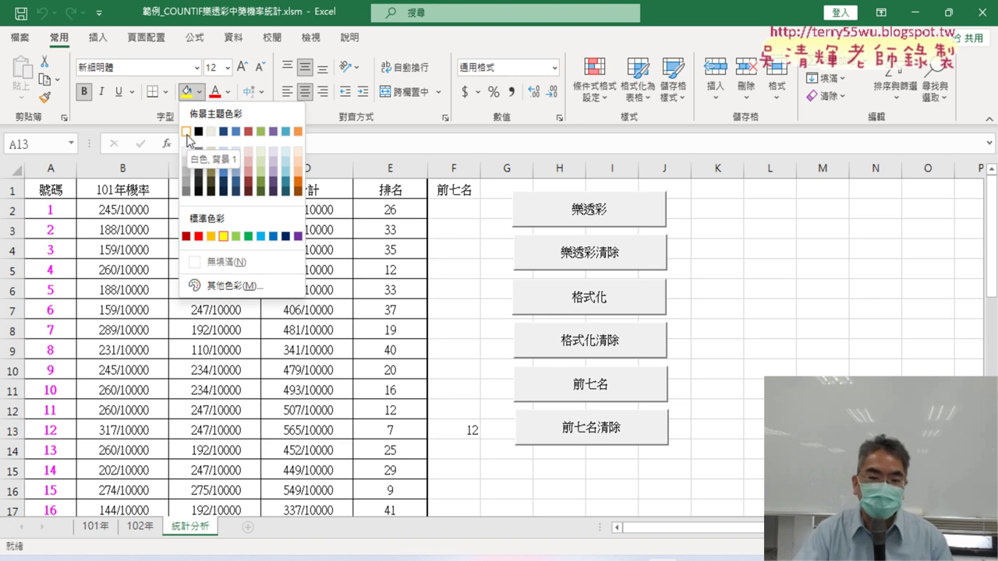
click(224, 236)
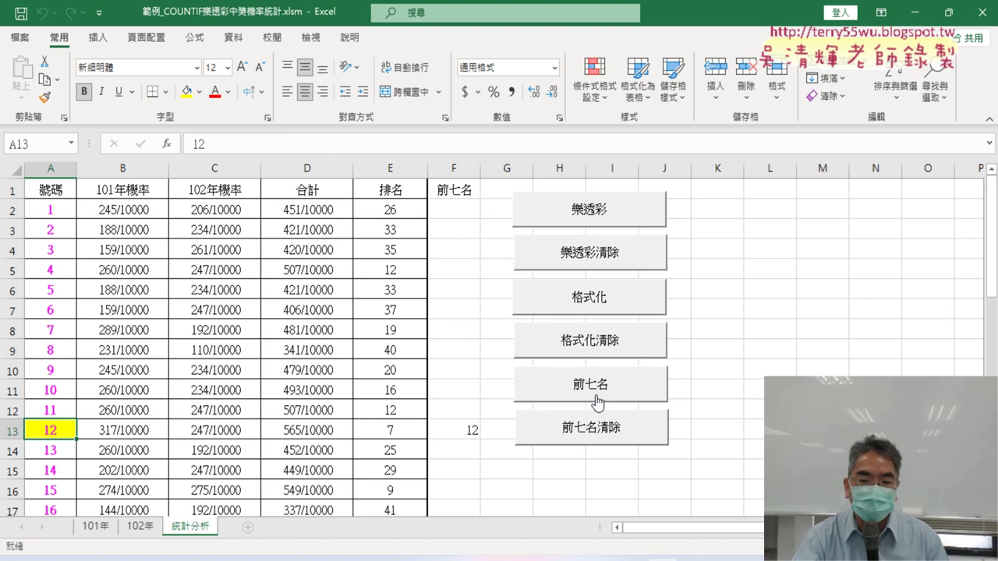
click(394, 167)
click(396, 431)
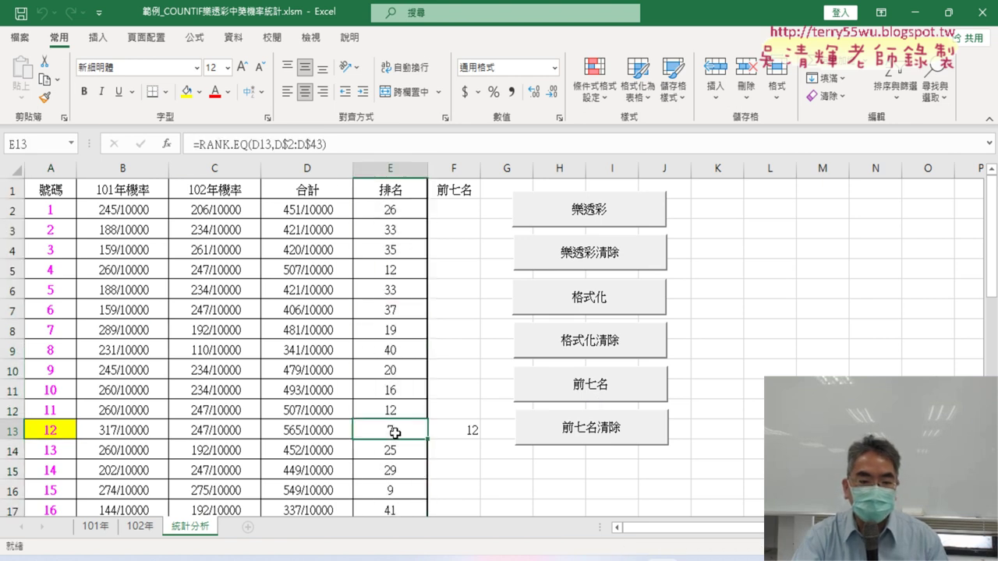
click(54, 429)
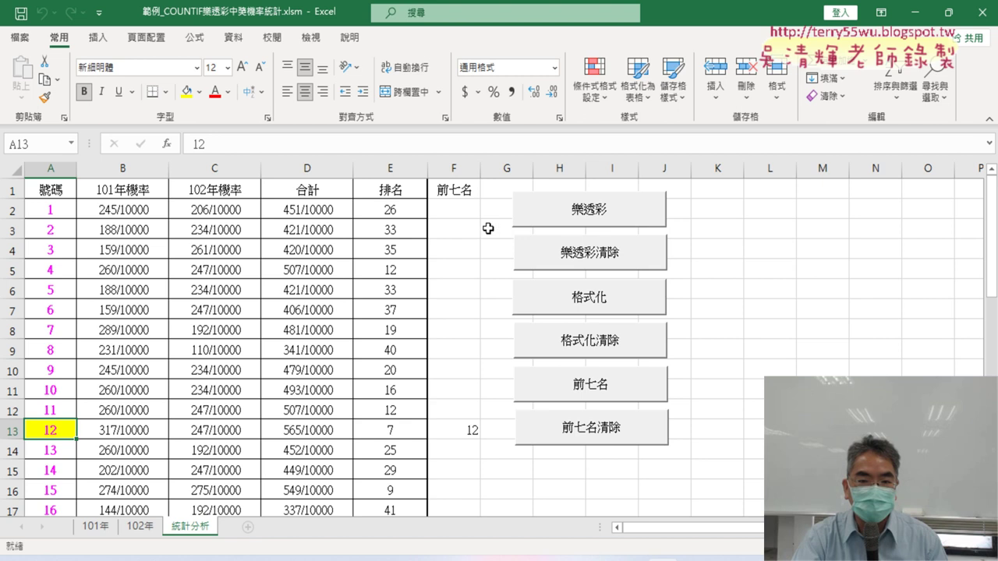
click(465, 209)
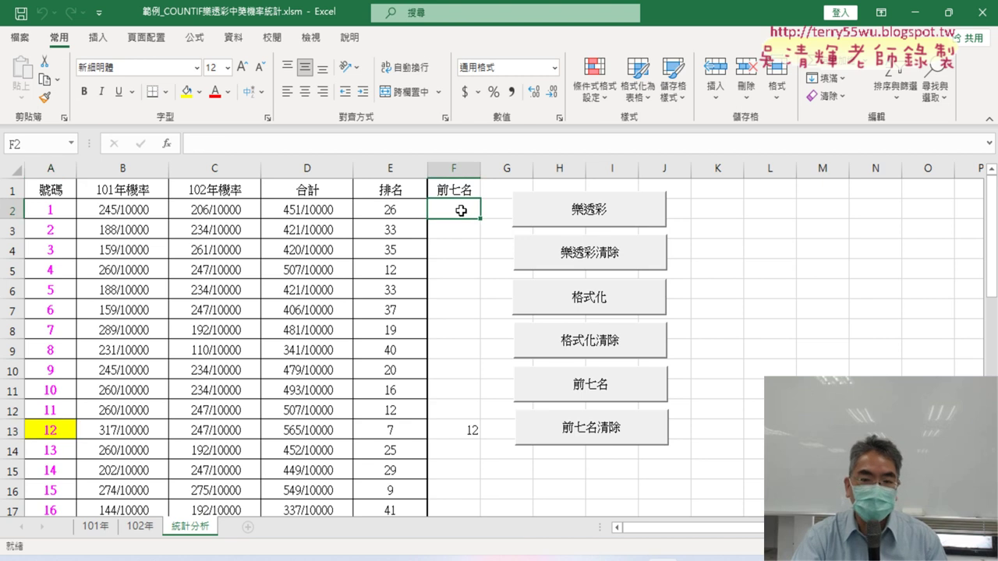
click(456, 230)
click(455, 250)
click(455, 270)
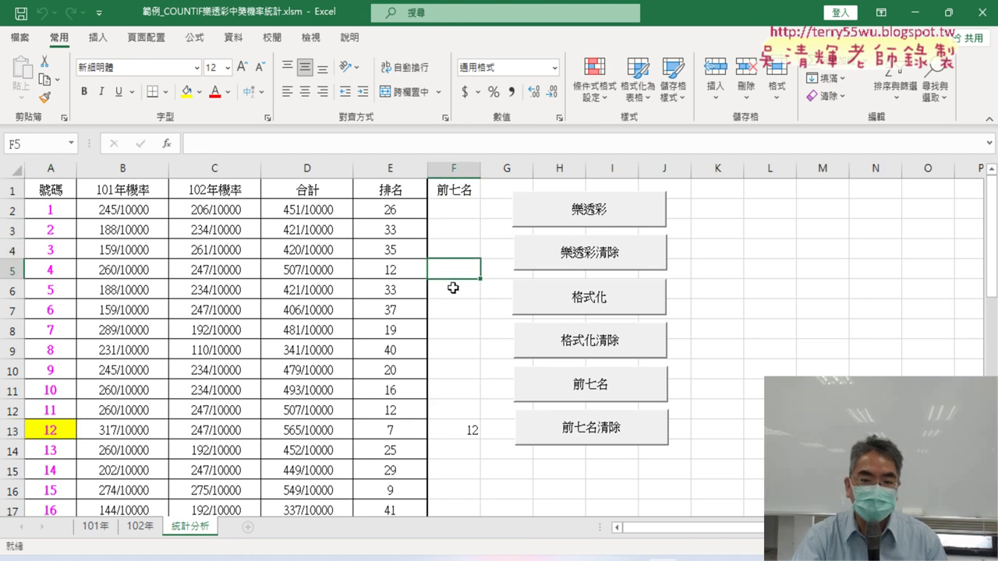
click(454, 289)
click(453, 309)
click(454, 326)
drag(450, 327, 465, 212)
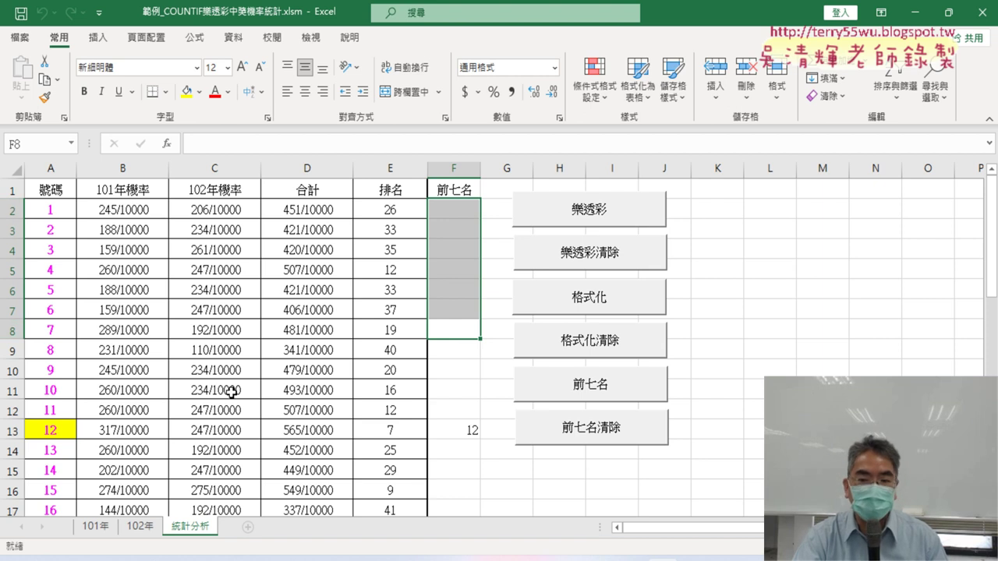
click(597, 394)
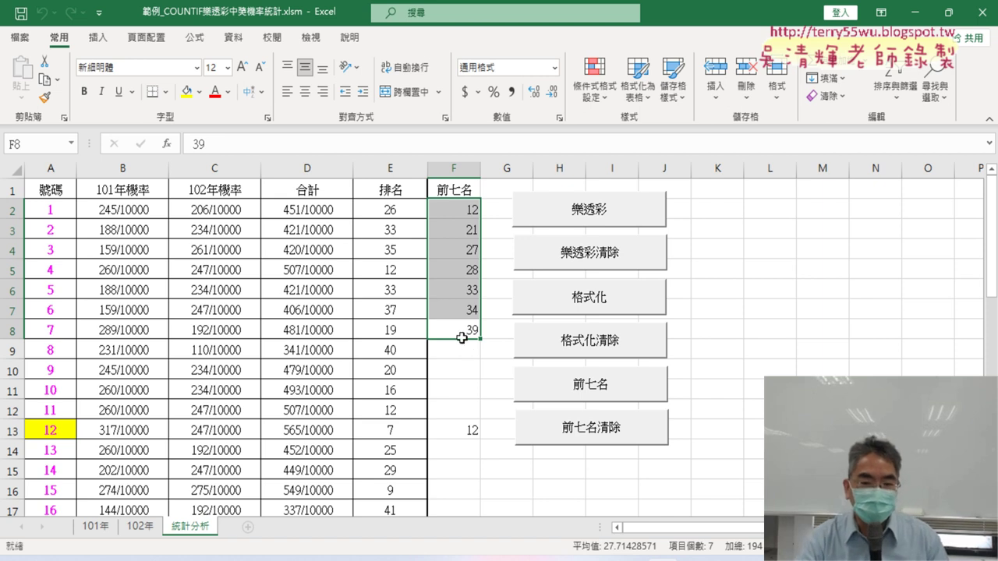
click(561, 429)
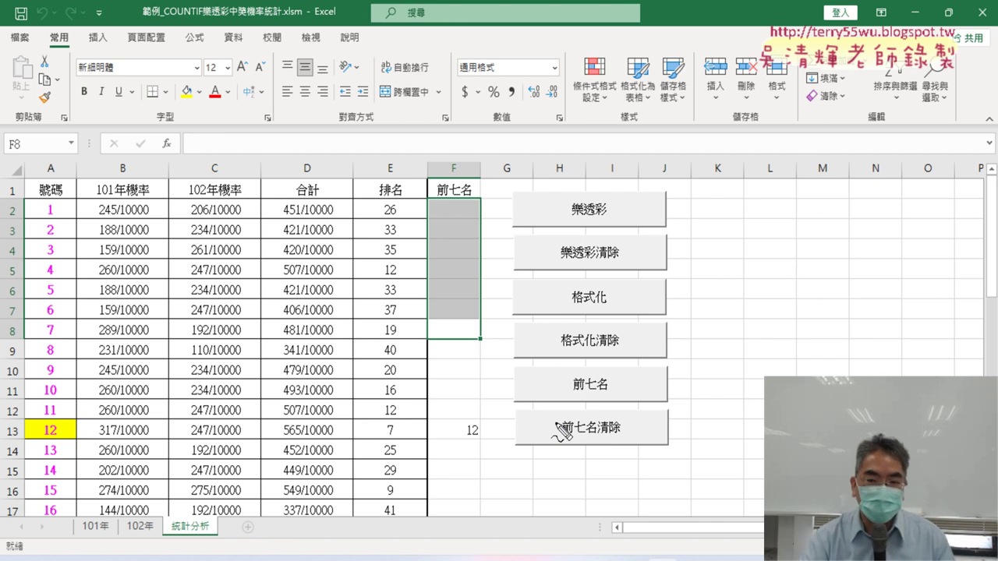
mouse_move(596, 460)
mouse_down()
mouse_move(517, 205)
mouse_move(595, 453)
mouse_up()
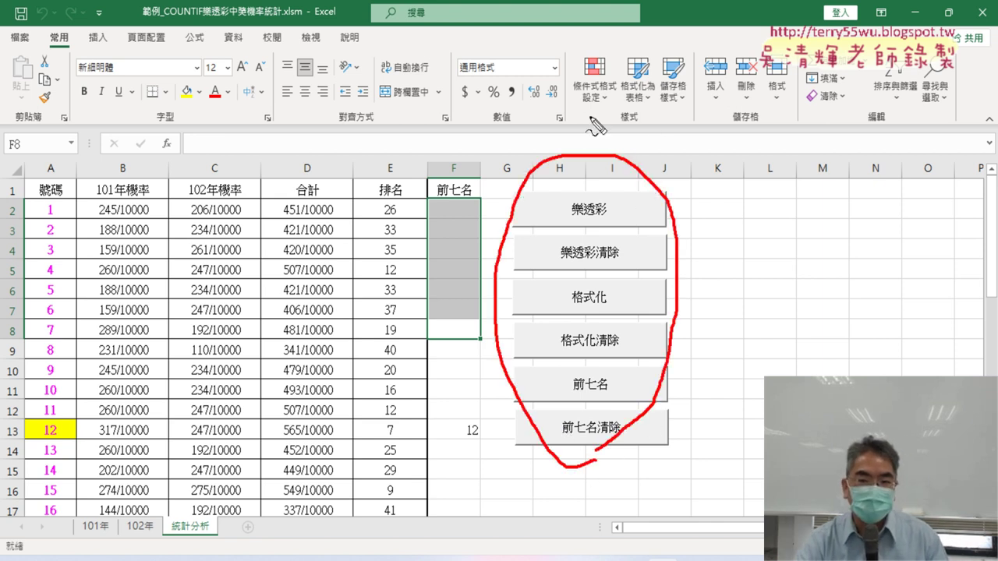
drag(593, 100, 666, 84)
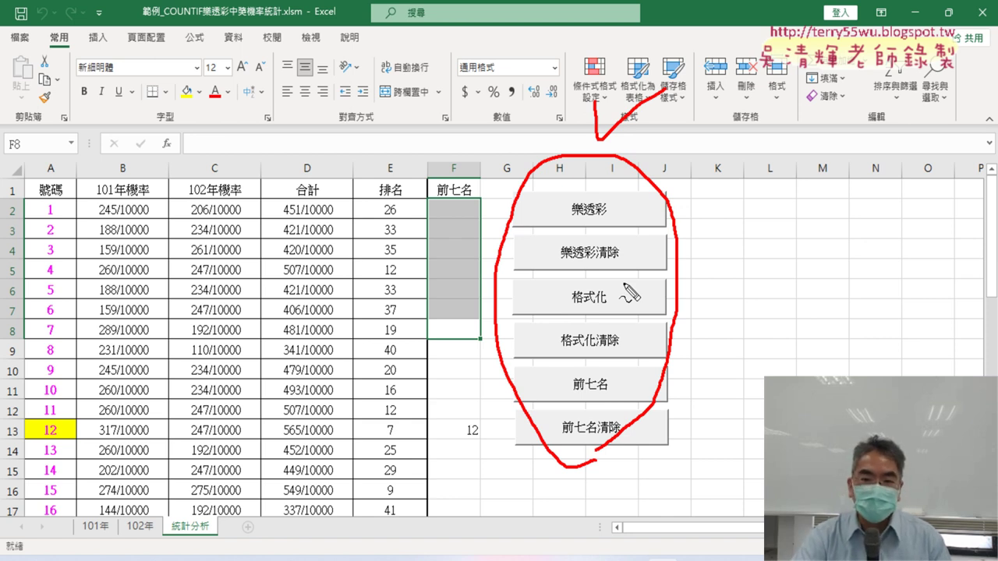
key(Escape)
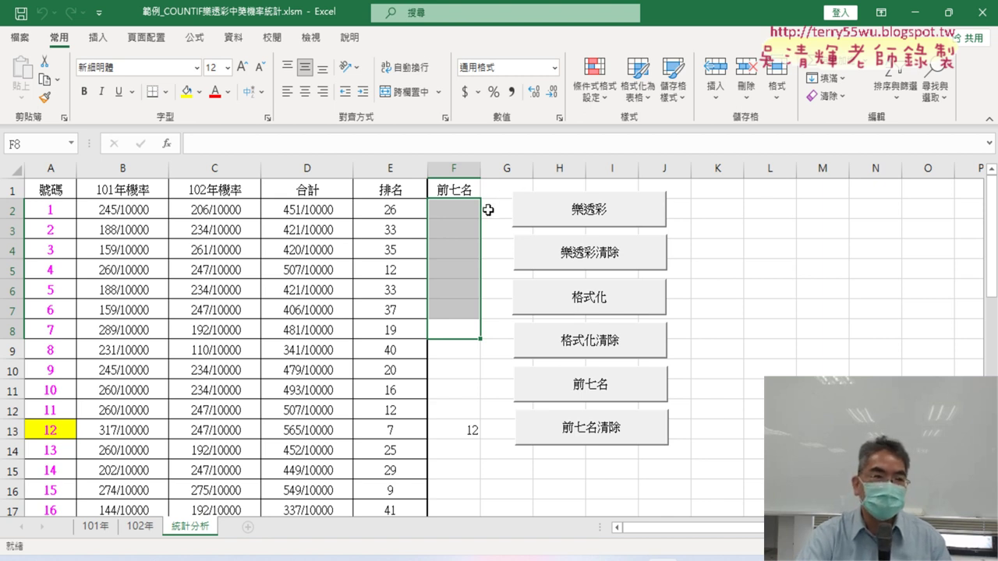
click(466, 206)
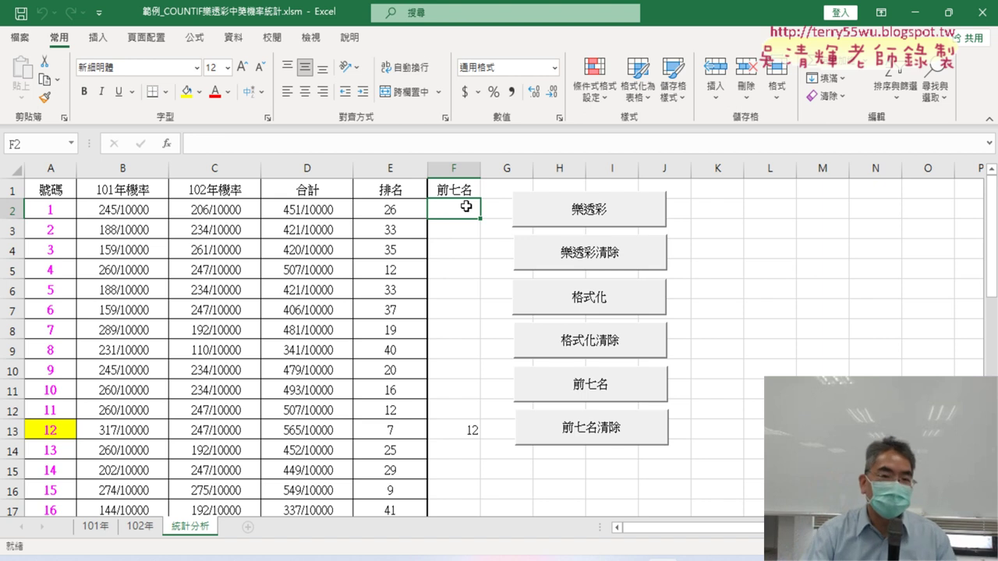
- Choose File > 另存新檔 for 範例_COUNTIF樂透彩中獎機率統計.xlsm
click(19, 38)
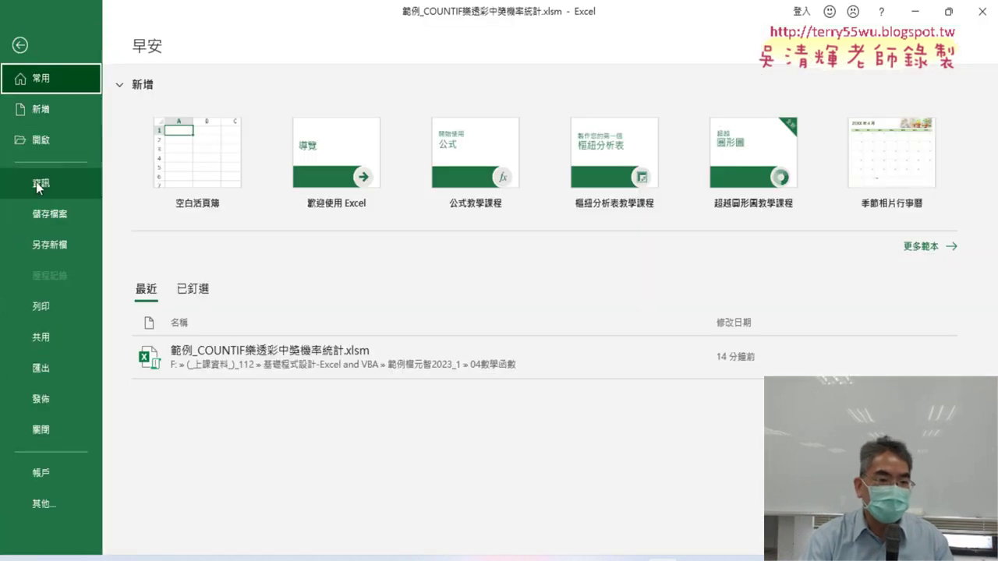
click(50, 245)
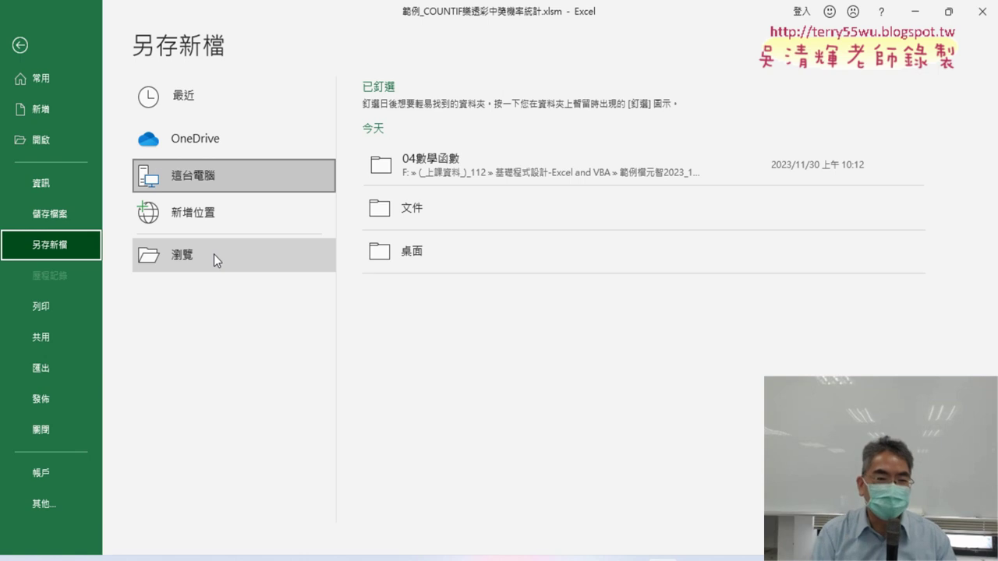
- Browse to the save dialog and mark the Excel 啟用巨集的活頁簿 (*.xlsm) type with red annotations
click(214, 254)
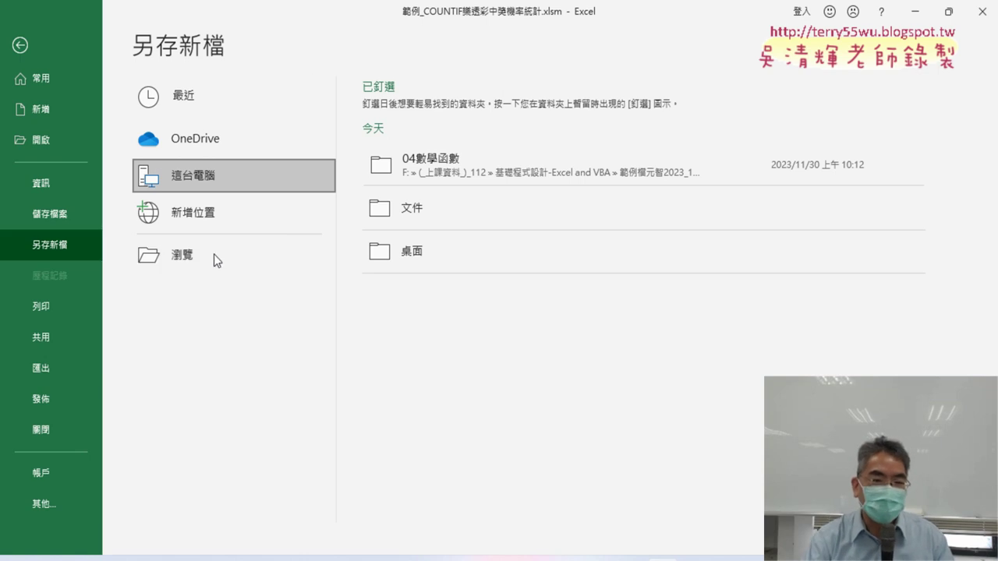
click(472, 364)
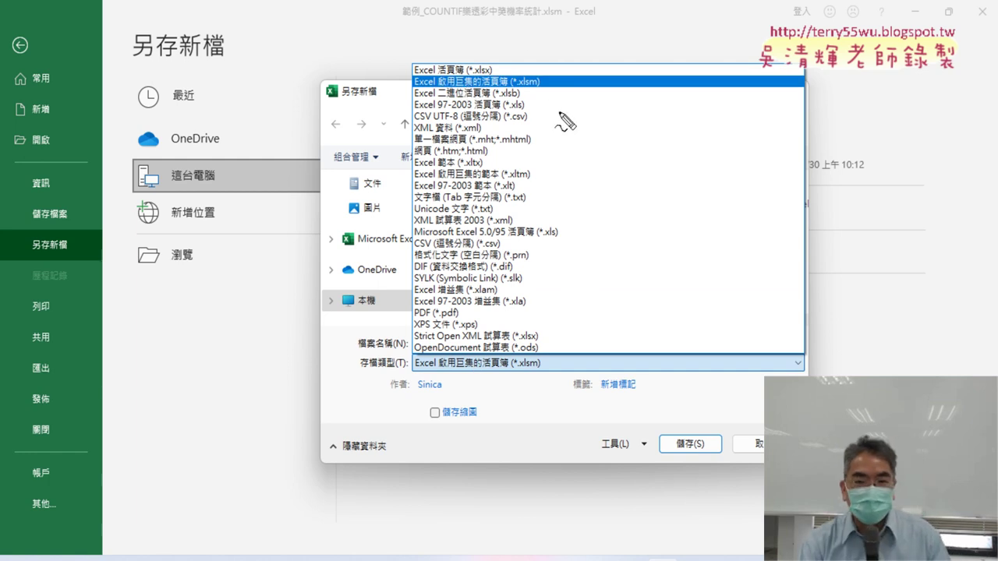
drag(541, 95, 564, 93)
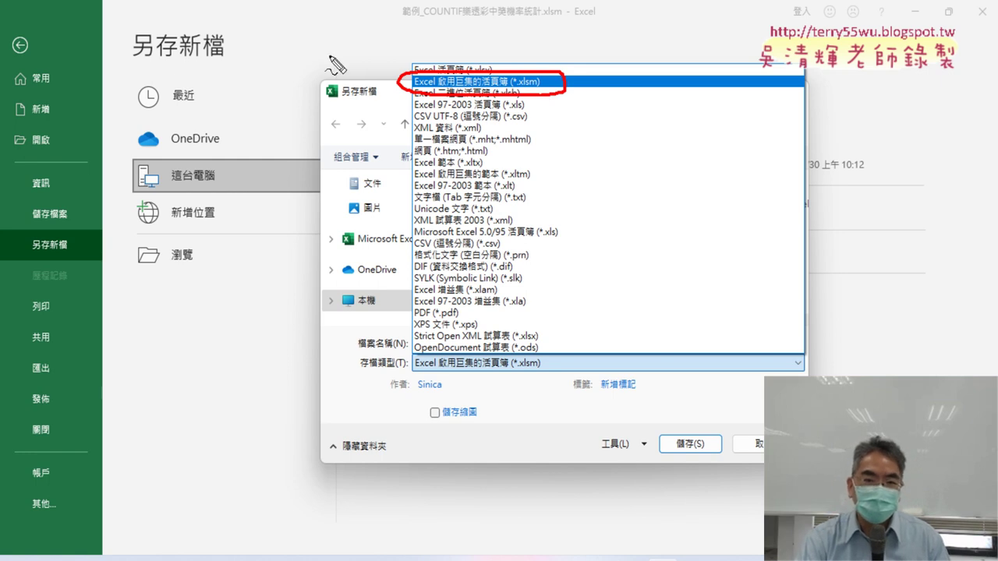
mouse_move(307, 43)
mouse_down()
mouse_move(410, 78)
mouse_move(373, 100)
mouse_up()
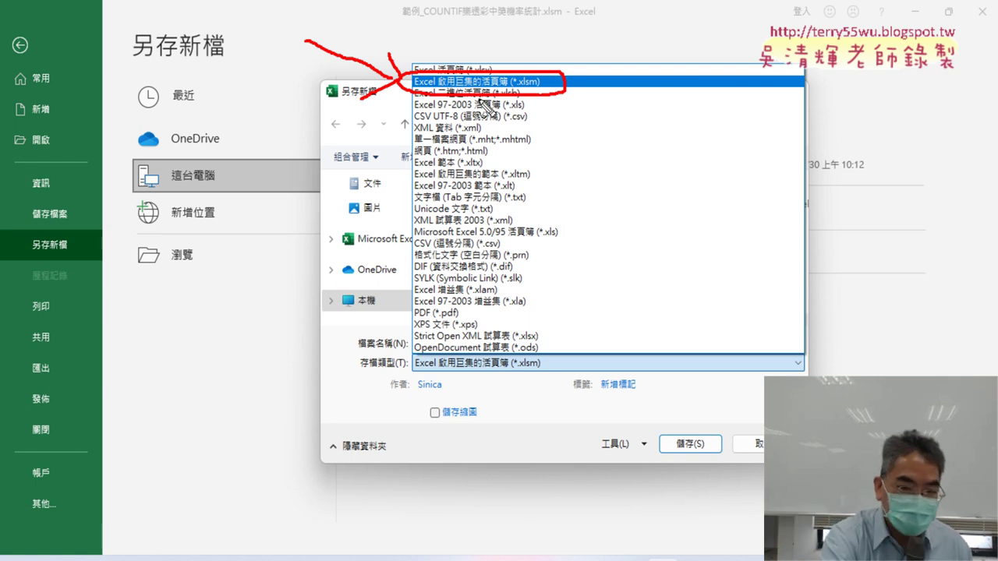
key(Escape)
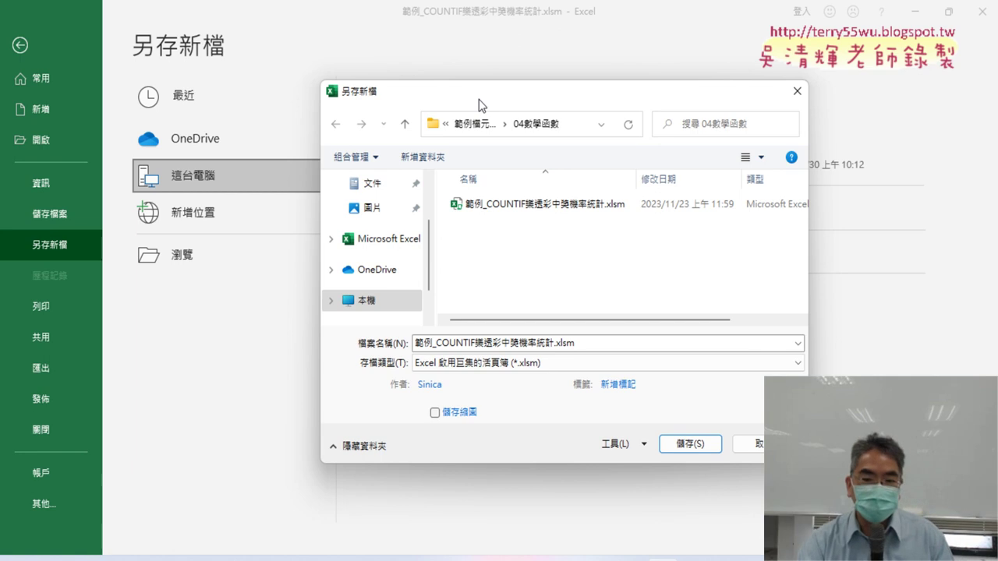
- Change the save type to Excel 活頁簿 (*.xlsx), save, and decline overwriting the existing file
click(524, 367)
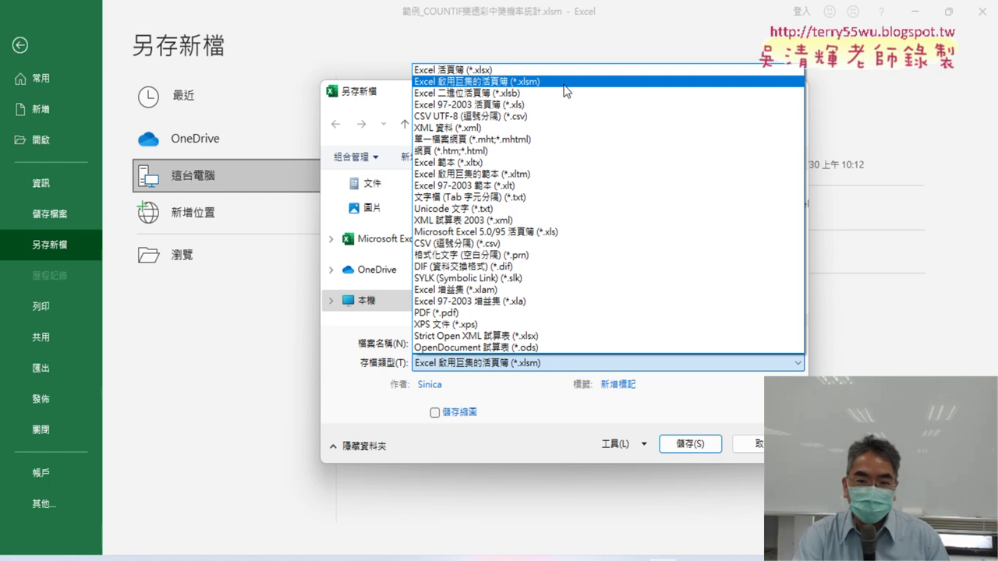
click(562, 81)
click(517, 368)
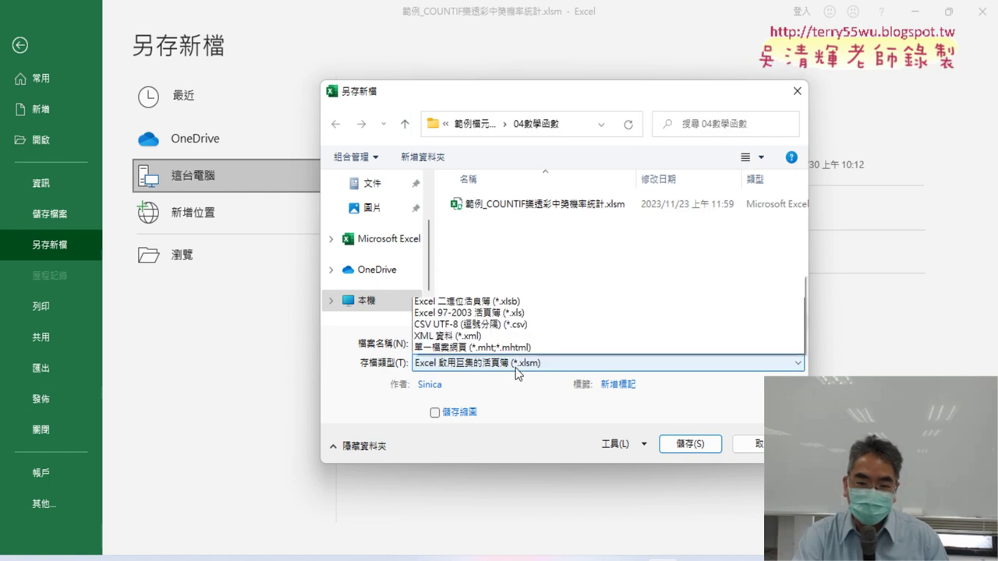
click(521, 70)
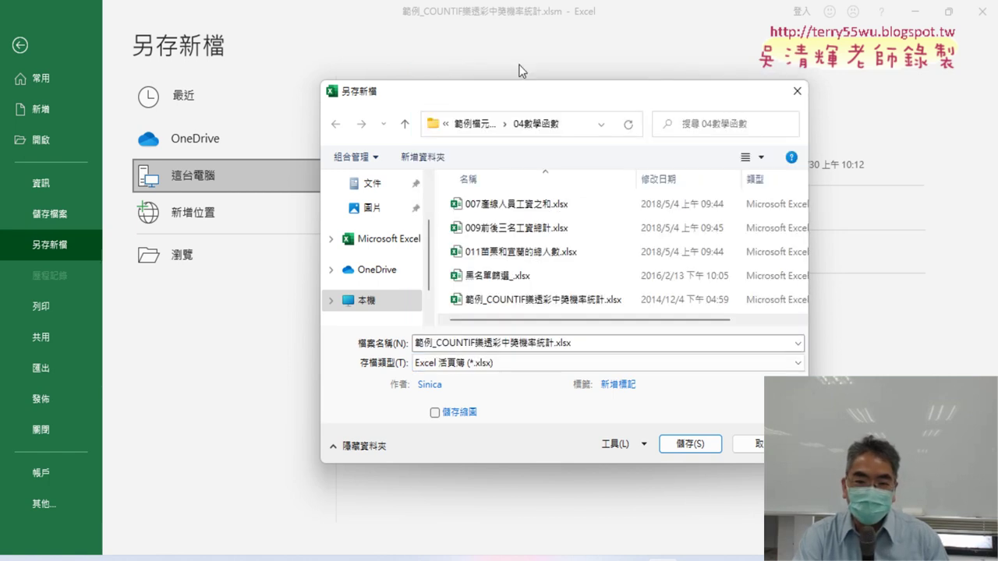
click(685, 446)
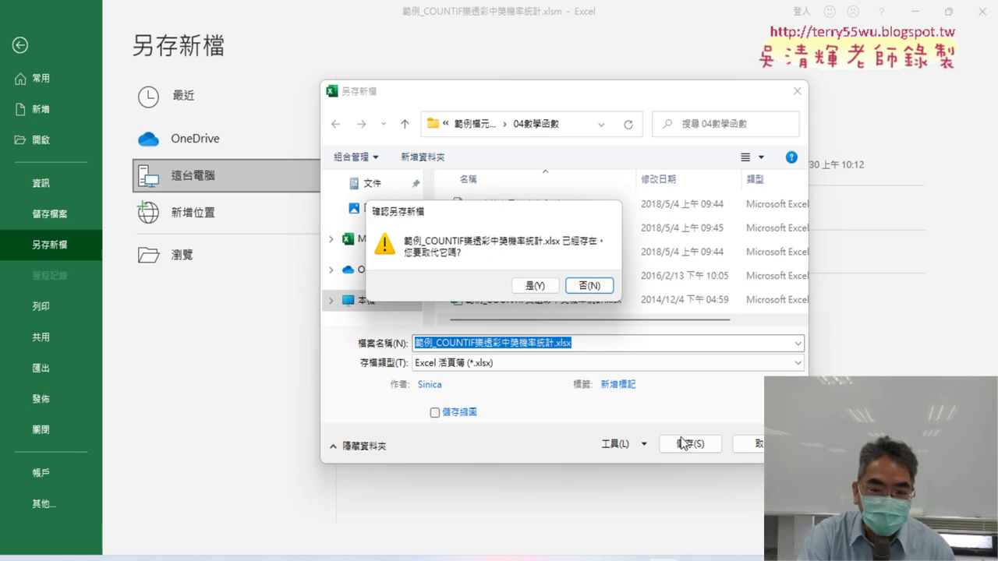
click(590, 285)
- Append 00 to the file name and save it again as .xlsx
click(556, 343)
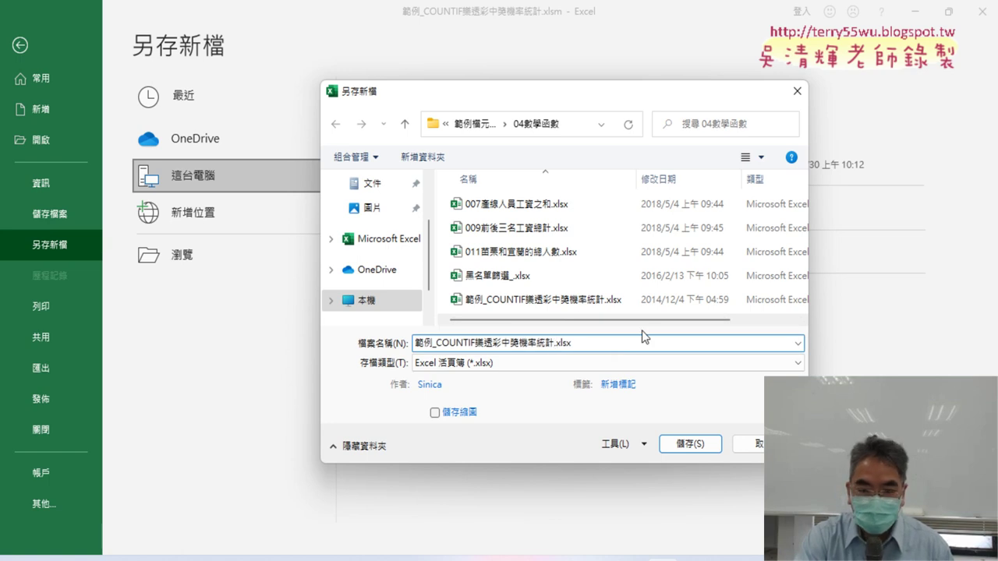
text(00)
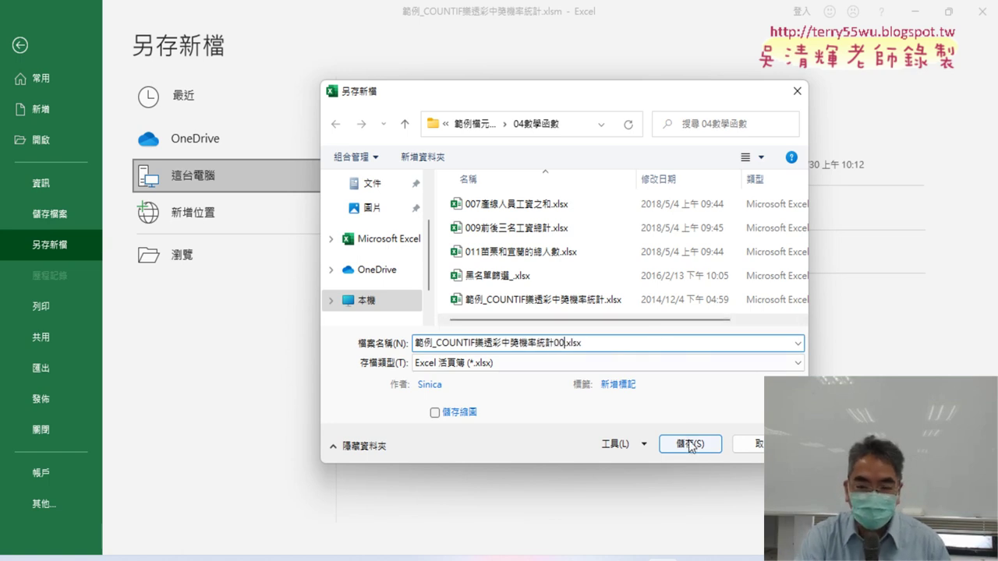
click(689, 445)
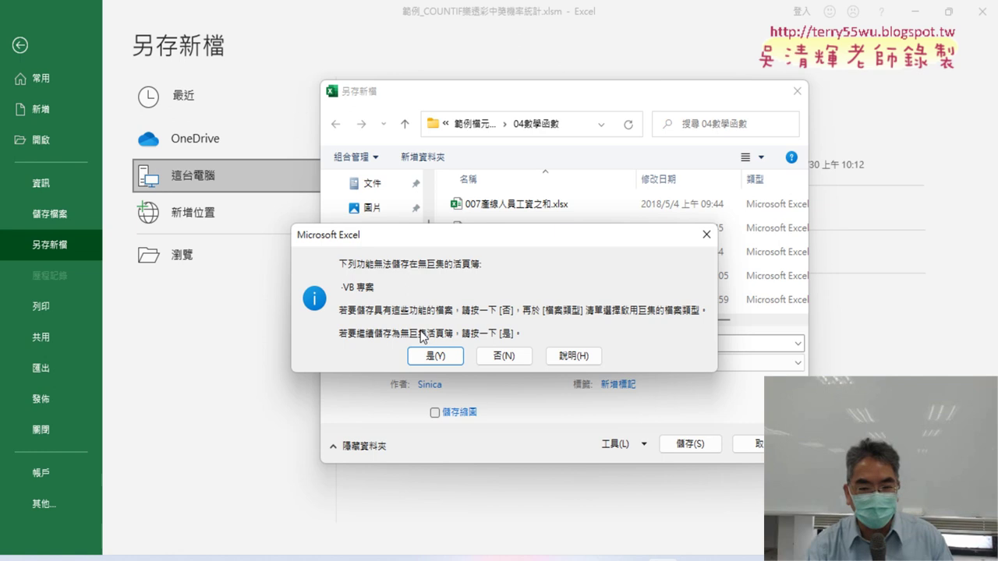
- Decline the macro-free save, set the type back to Excel 啟用巨集的活頁簿 (*.xlsm), and cancel
click(504, 356)
click(489, 364)
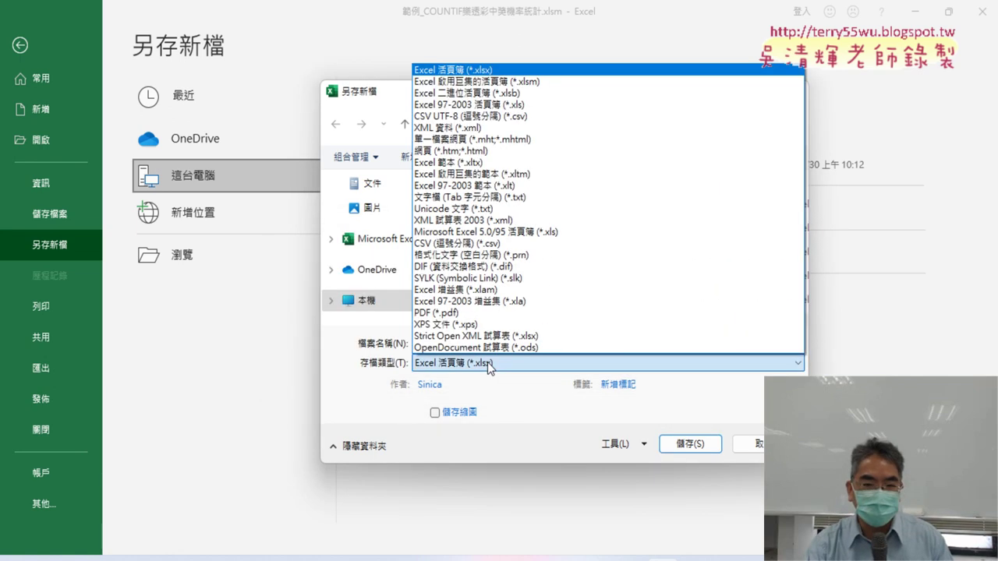
click(492, 82)
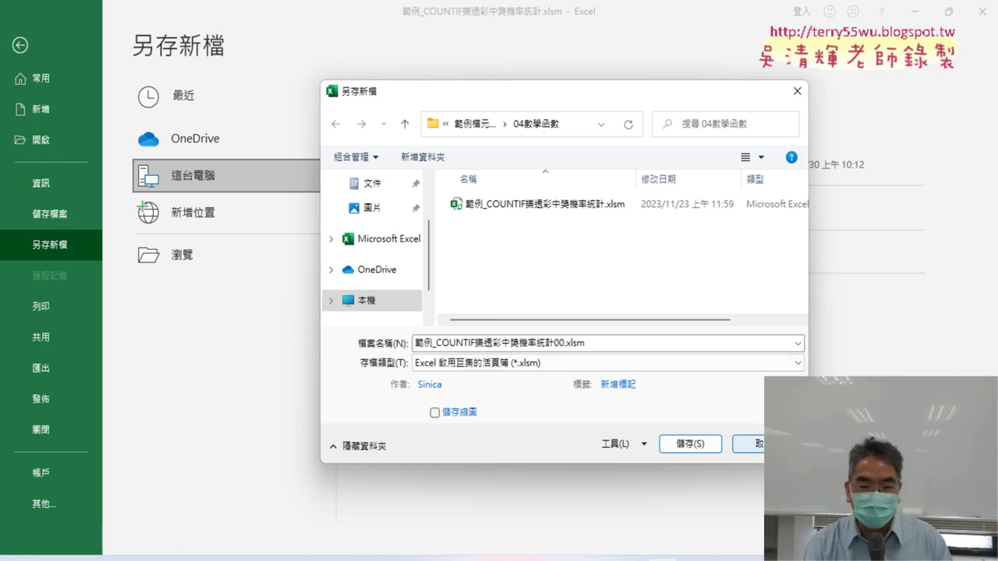
click(768, 444)
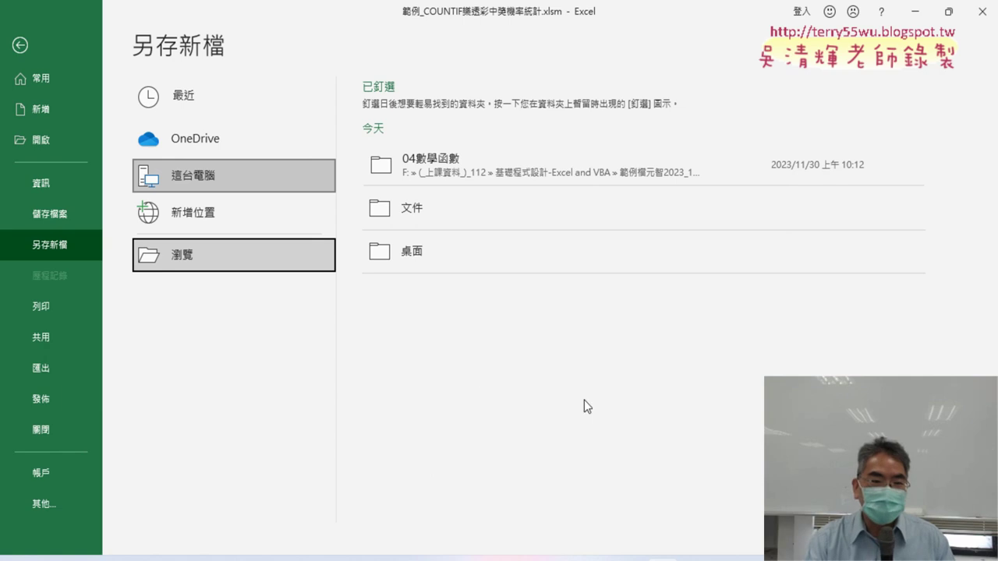
- Turn on the 開發人員 (Developer) tab in Options > Customize Ribbon and switch to it
click(19, 45)
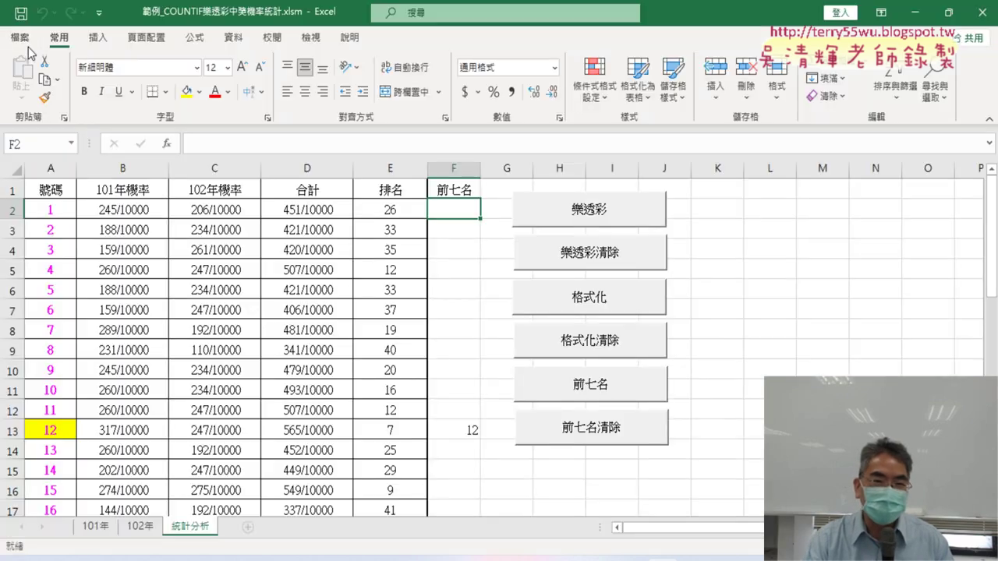
click(99, 12)
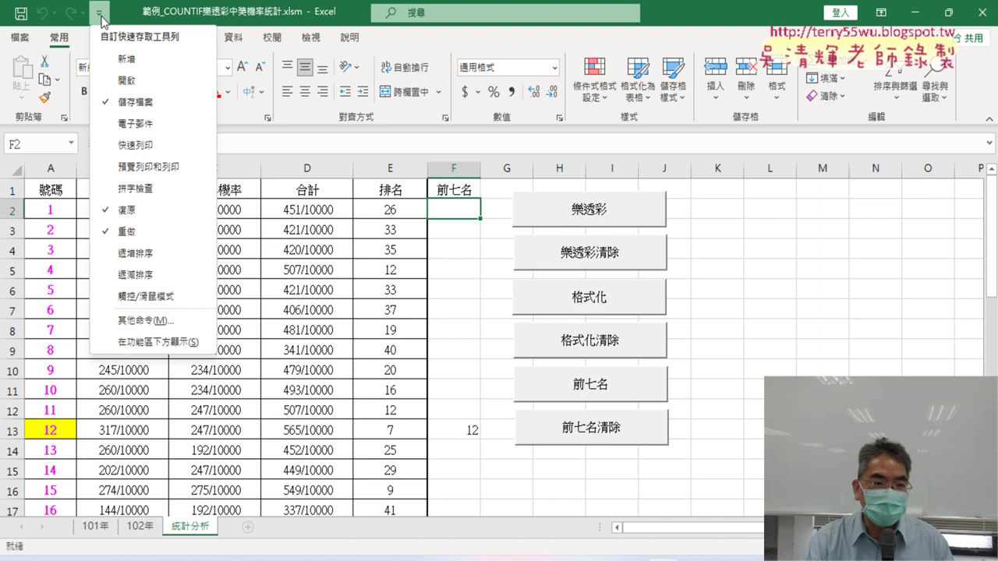
click(158, 321)
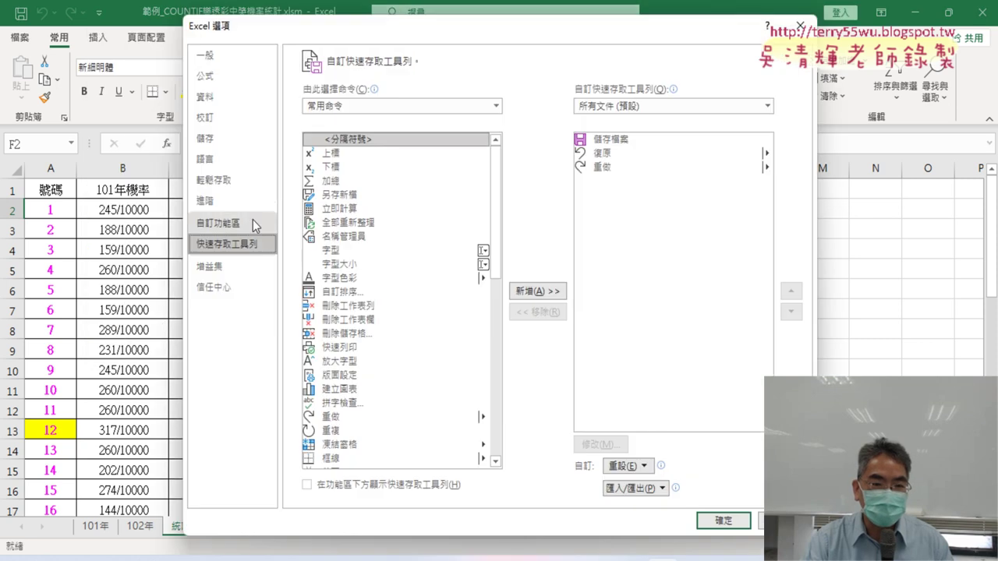
click(252, 221)
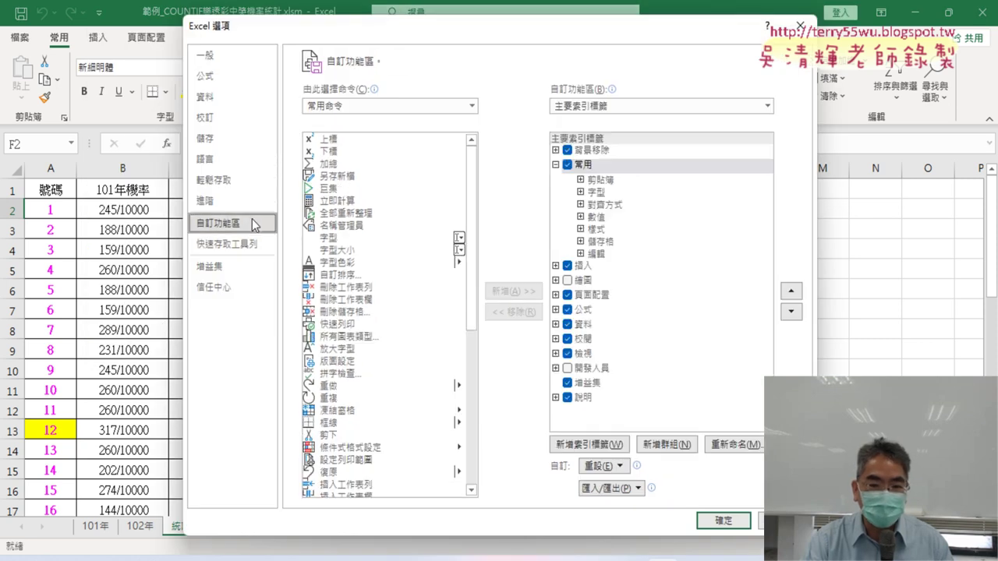
click(567, 368)
click(727, 521)
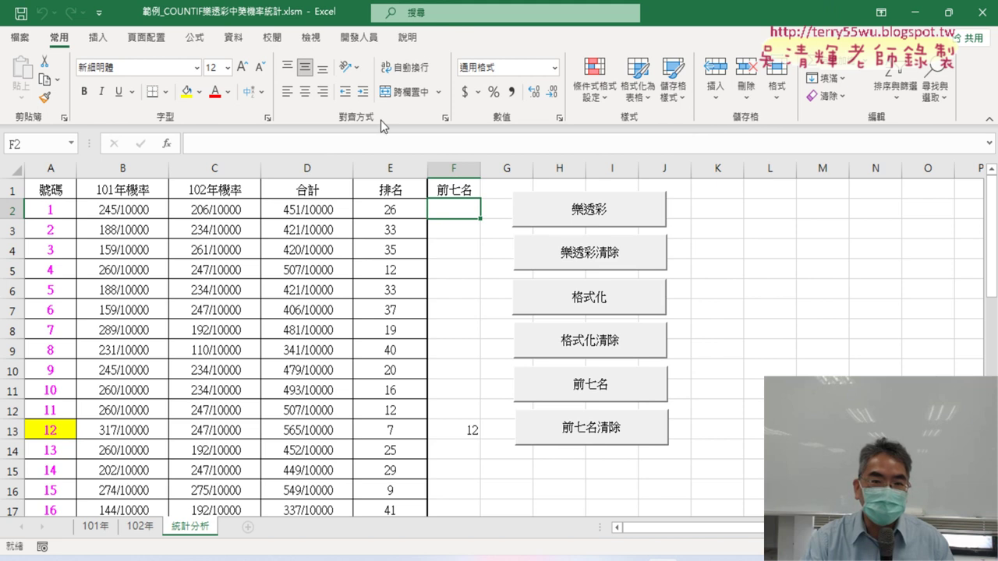
click(360, 41)
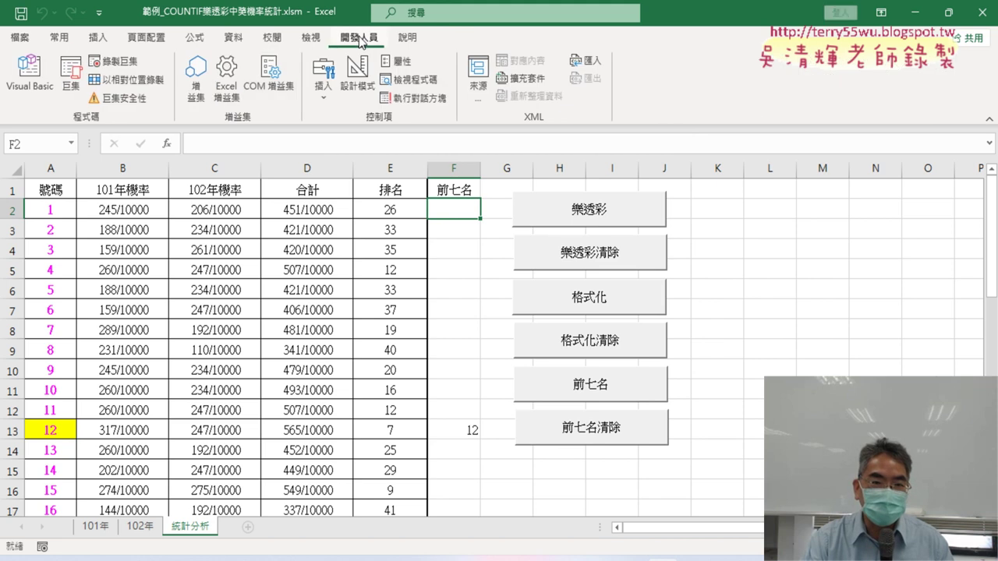
- Open Visual Basic and close Module1's code, Project Explorer and Properties panes, restoring the window
click(35, 85)
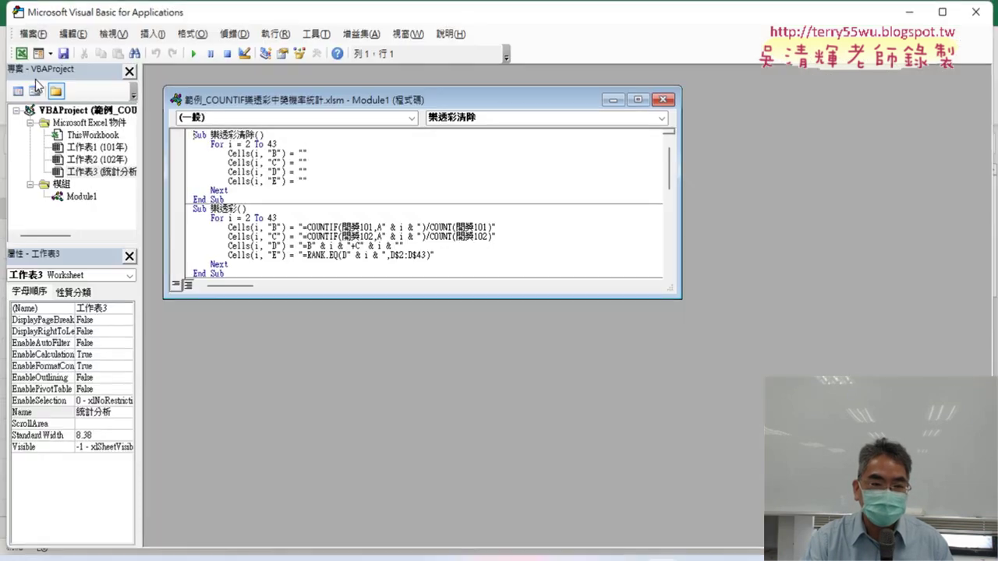
double_click(297, 103)
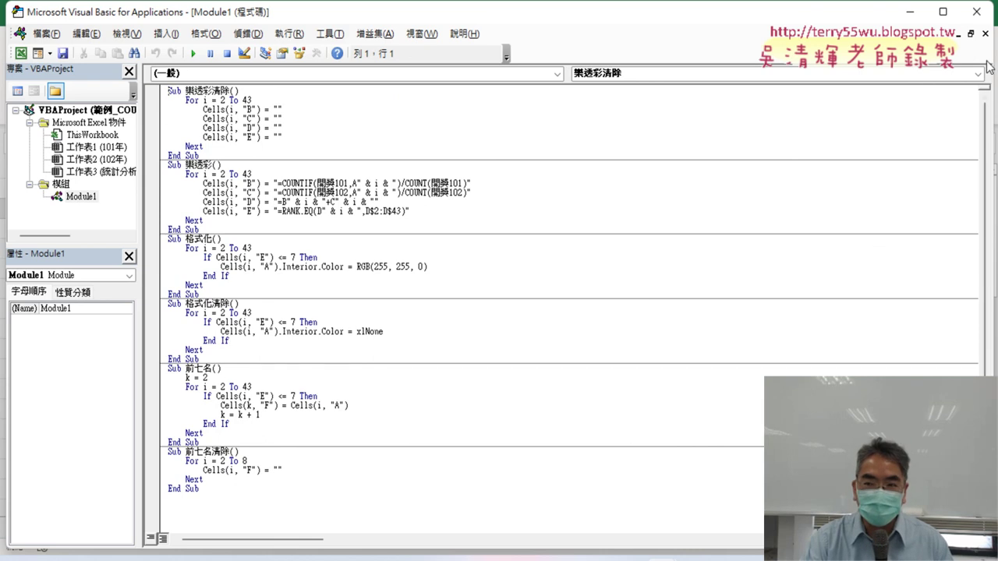
click(985, 35)
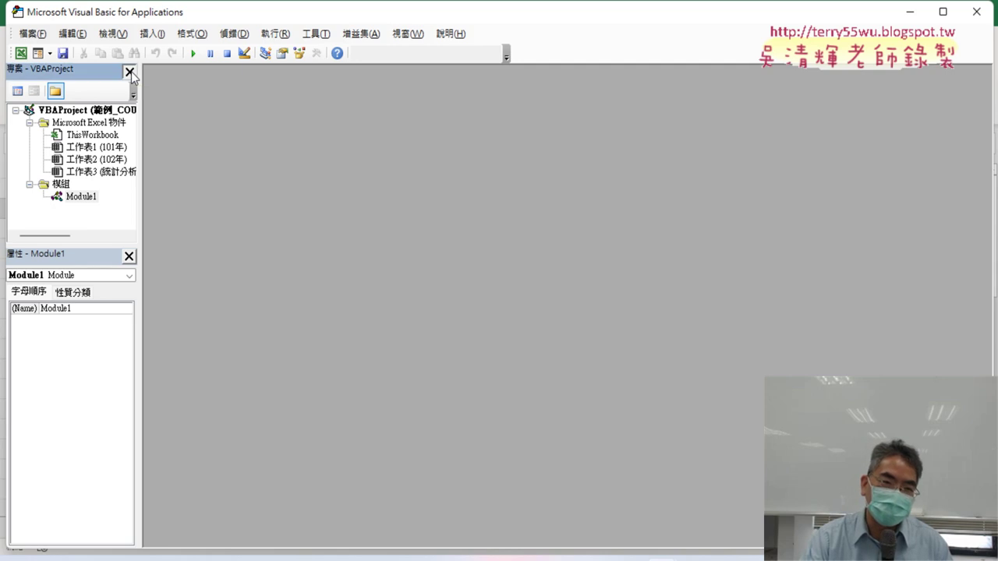
click(131, 71)
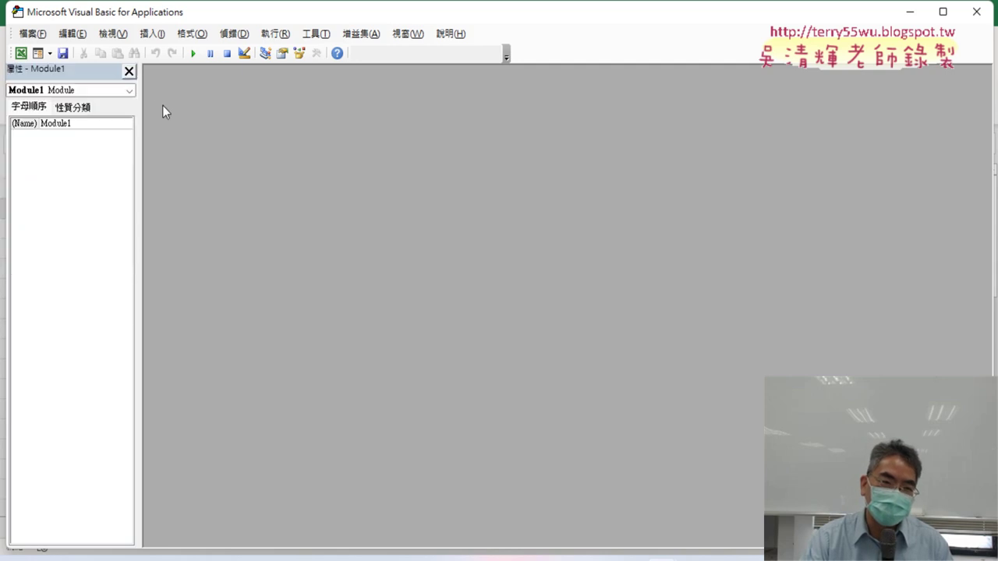
click(130, 72)
double_click(30, 16)
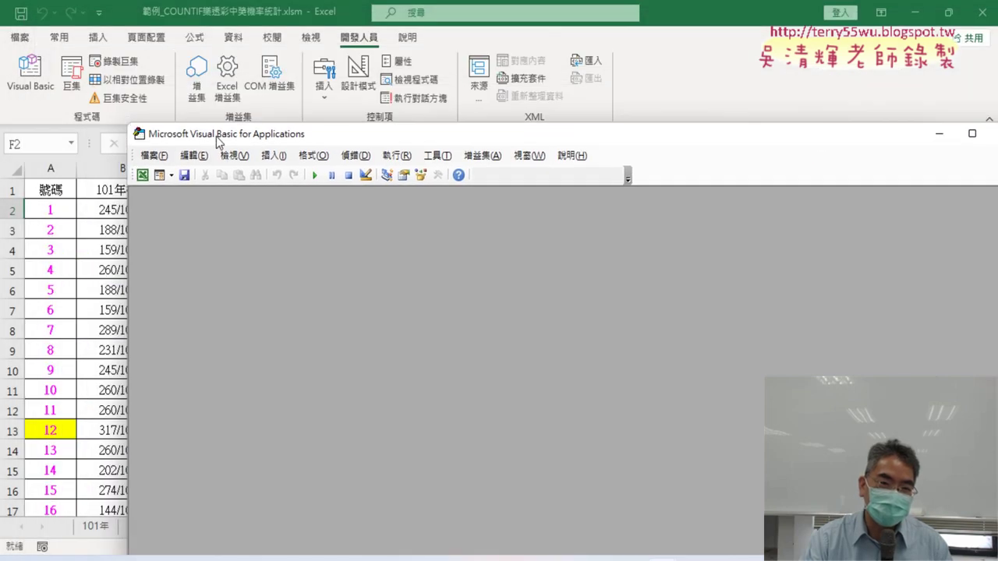
drag(223, 138, 124, 43)
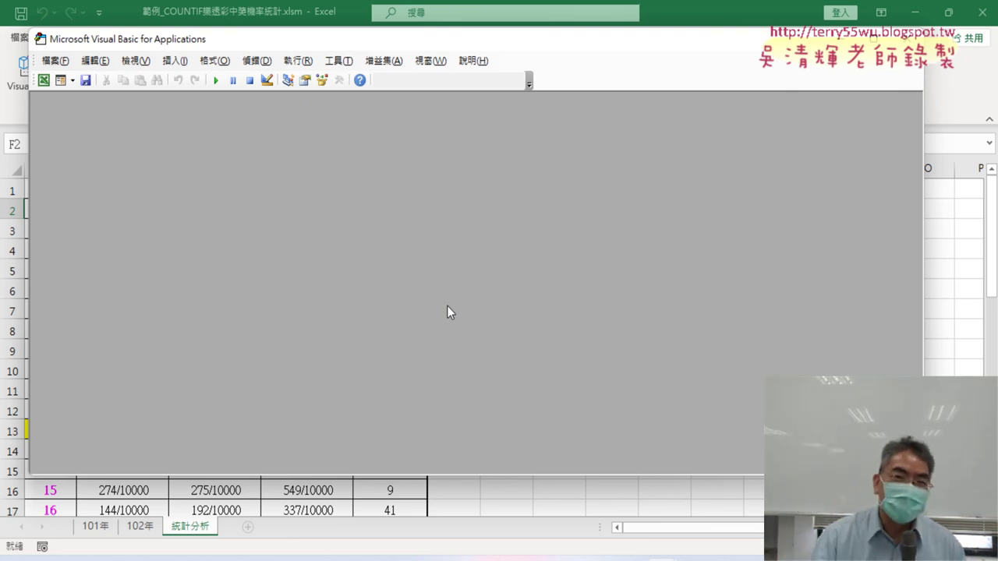
double_click(534, 40)
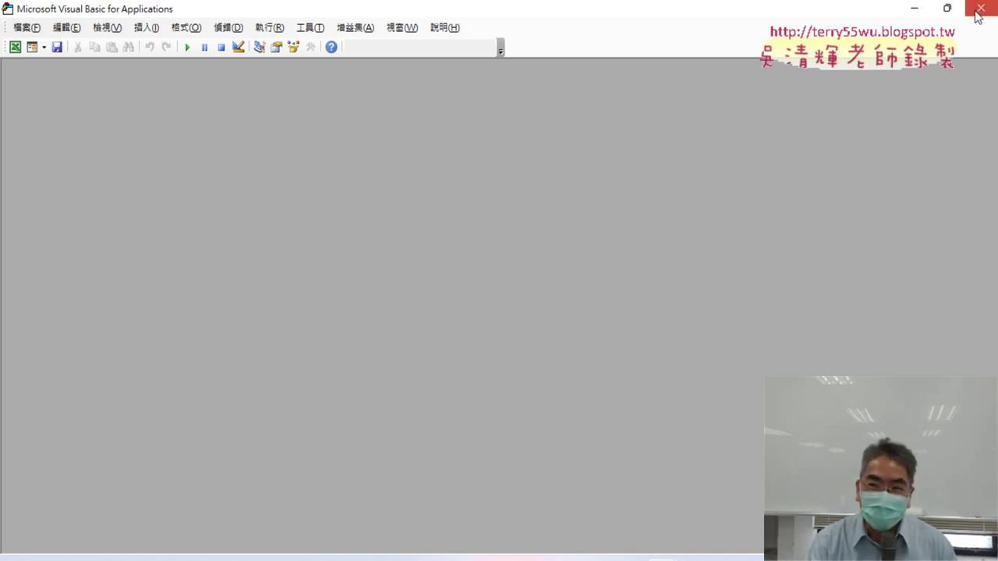
click(14, 46)
click(35, 89)
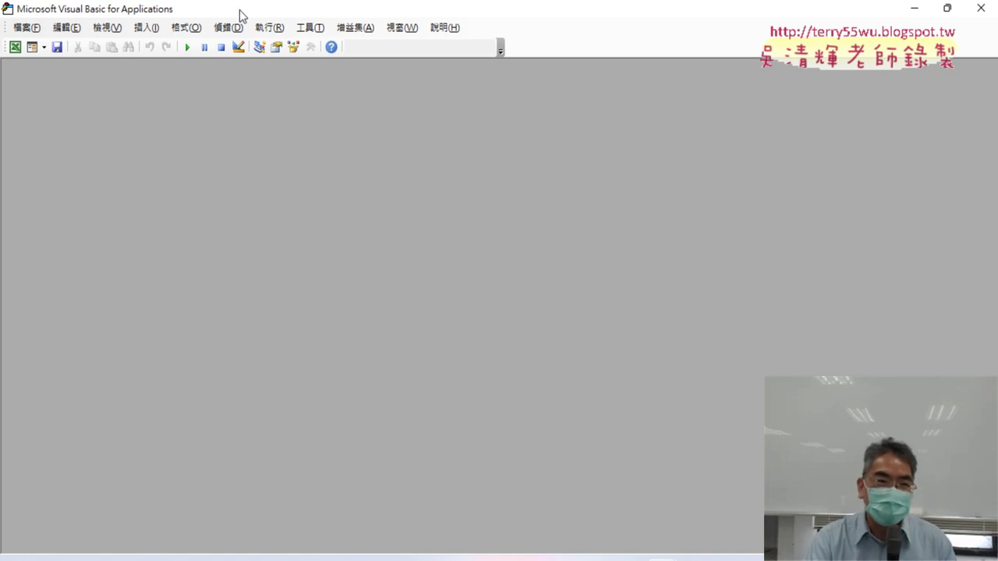
mouse_move(241, 13)
mouse_down()
mouse_move(316, 84)
mouse_move(296, 75)
mouse_up()
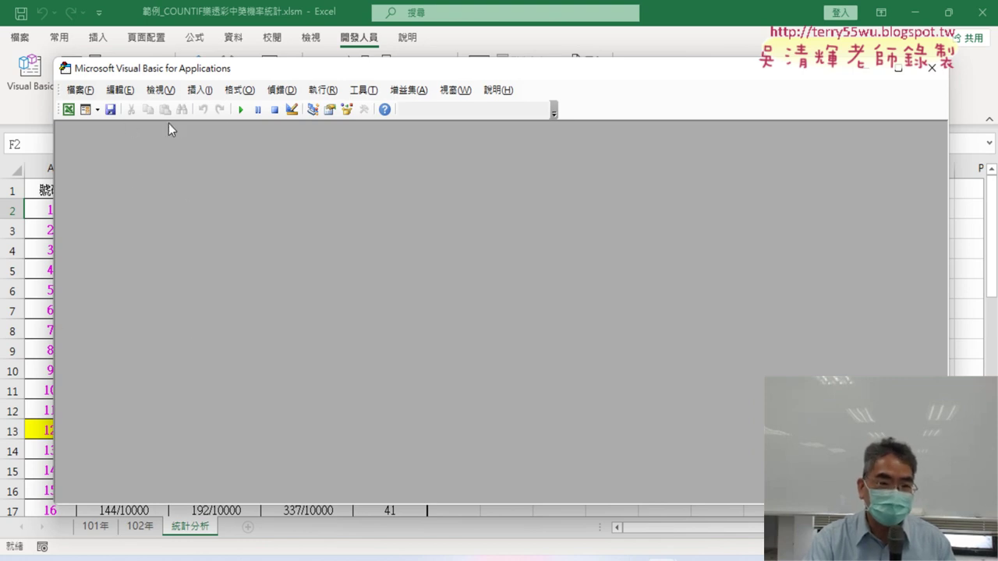
- Browse the View menu's Code, Project Explorer and Properties Window items, then dismiss it
click(170, 90)
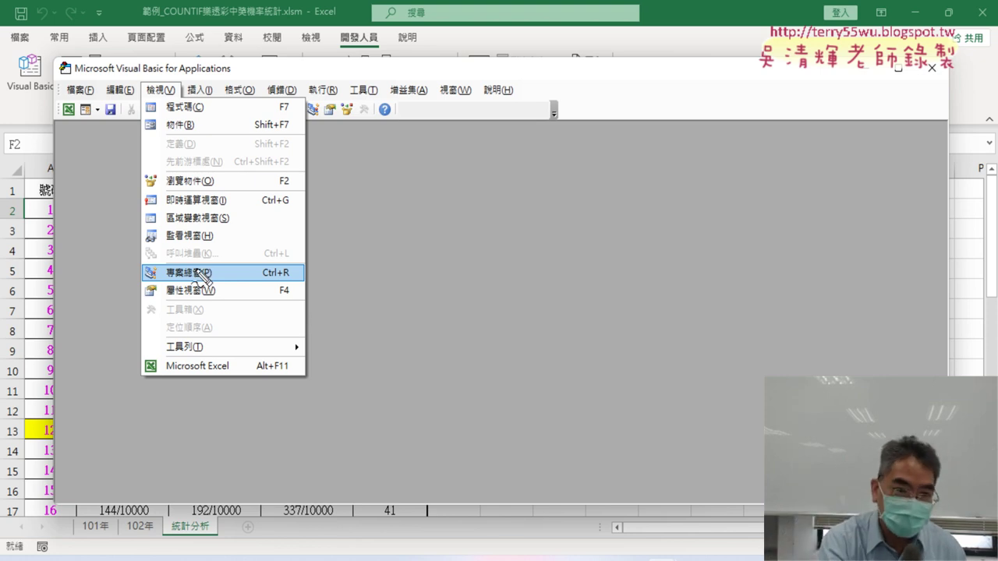
mouse_move(169, 100)
mouse_down()
mouse_move(151, 101)
mouse_move(164, 100)
mouse_up()
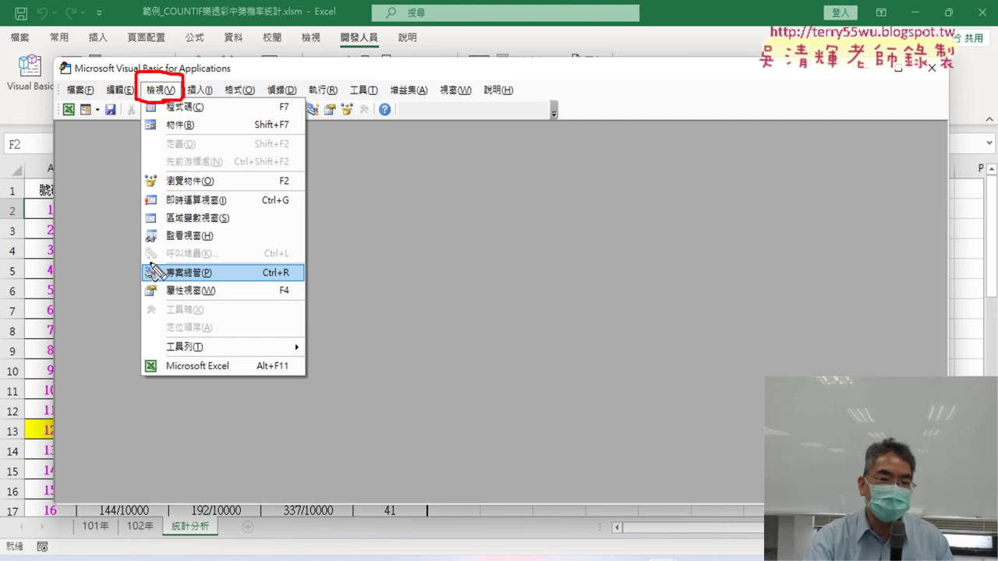
mouse_move(152, 258)
mouse_down()
mouse_move(164, 251)
mouse_move(109, 180)
mouse_up()
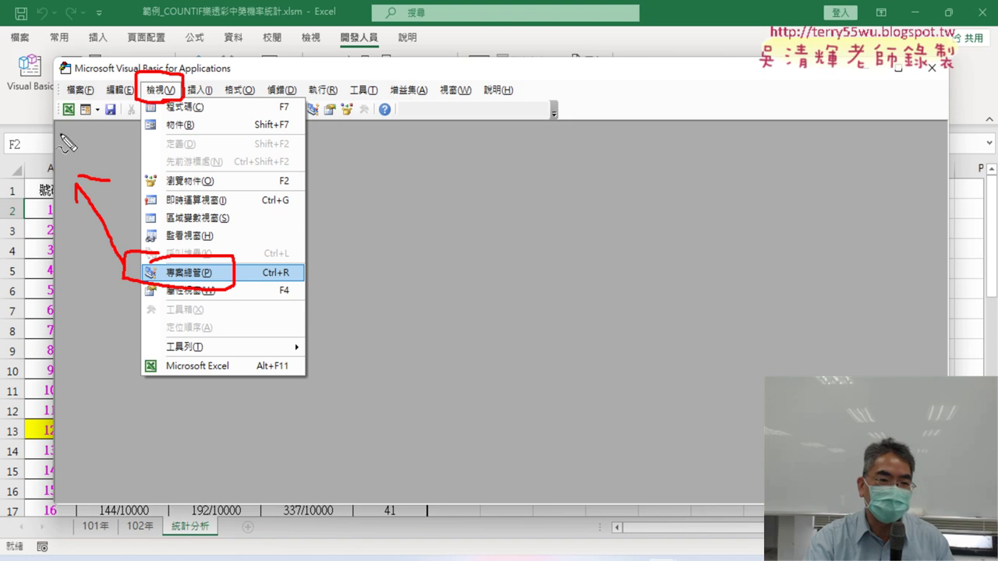
drag(51, 111, 51, 293)
mouse_move(64, 118)
mouse_down()
mouse_move(111, 287)
mouse_move(60, 488)
mouse_up()
mouse_move(71, 290)
mouse_down()
mouse_move(195, 301)
mouse_move(200, 479)
mouse_move(82, 491)
mouse_up()
mouse_move(226, 300)
mouse_down()
mouse_move(172, 283)
mouse_move(220, 311)
mouse_up()
drag(209, 124, 209, 459)
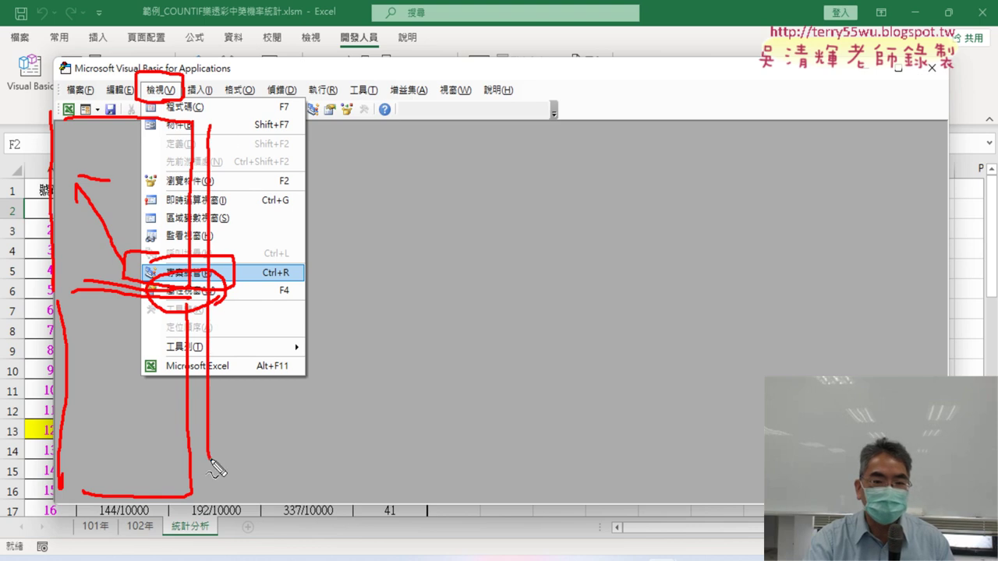
mouse_move(247, 142)
mouse_down()
mouse_move(801, 148)
mouse_move(770, 376)
mouse_move(316, 478)
mouse_move(275, 476)
mouse_up()
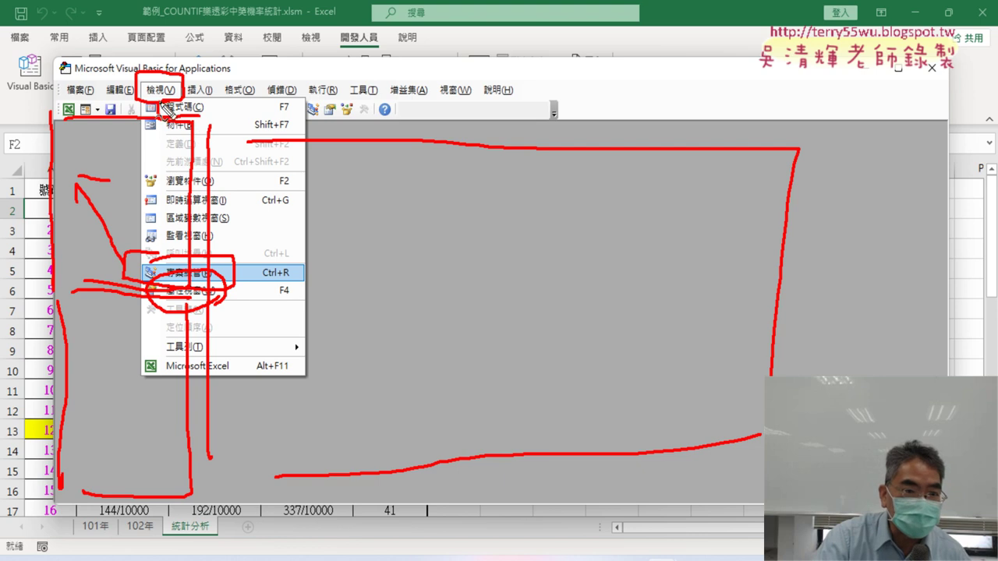
mouse_move(161, 100)
mouse_down()
mouse_move(195, 117)
mouse_move(204, 100)
mouse_up()
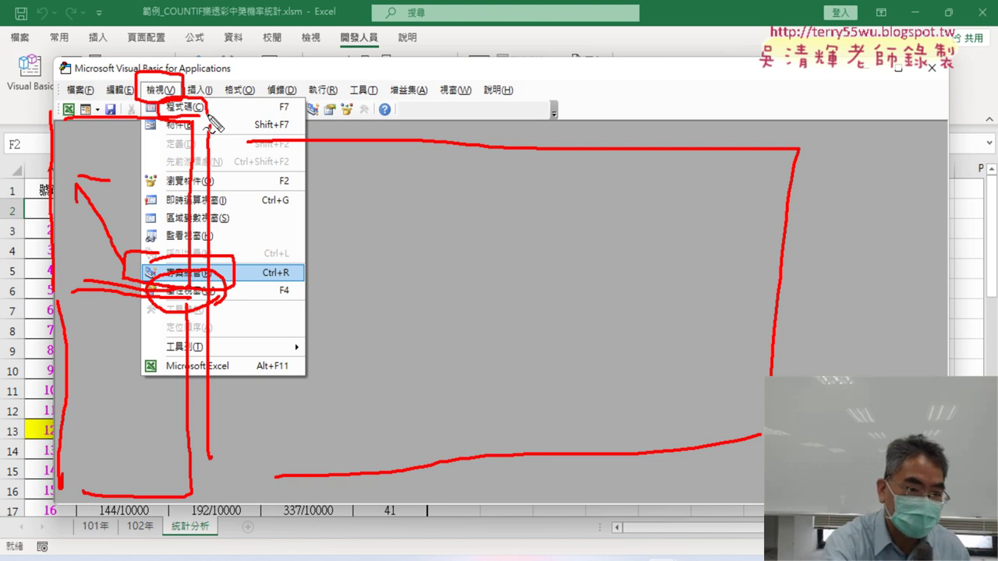
key(Escape)
- Show the Project Explorer pane again via View and widen it
click(160, 90)
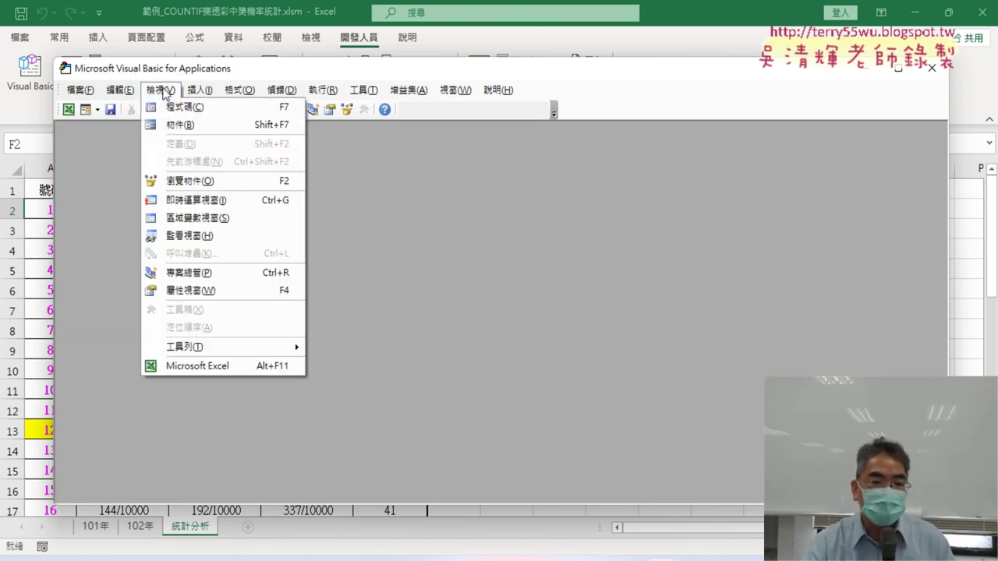
click(189, 272)
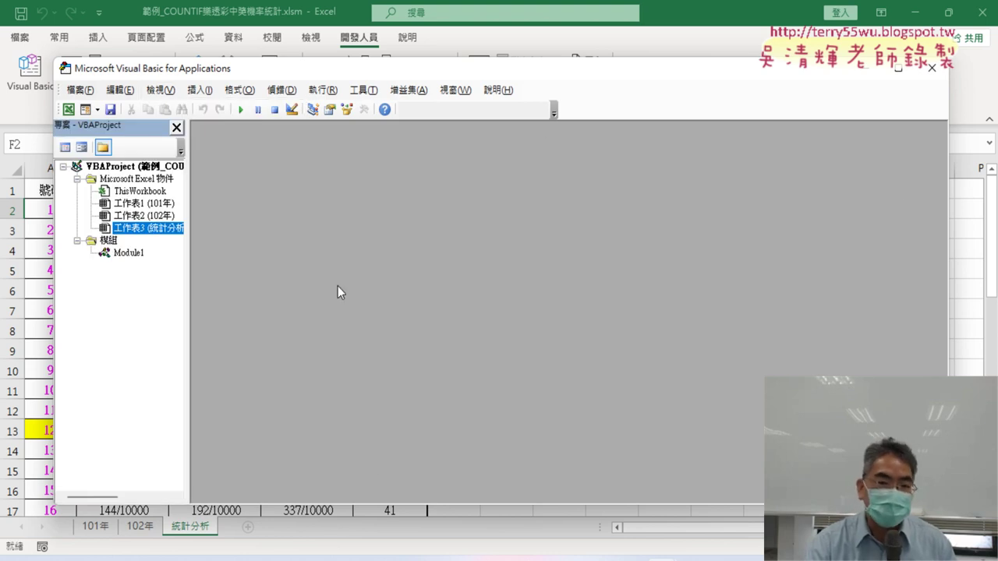
drag(189, 262, 197, 257)
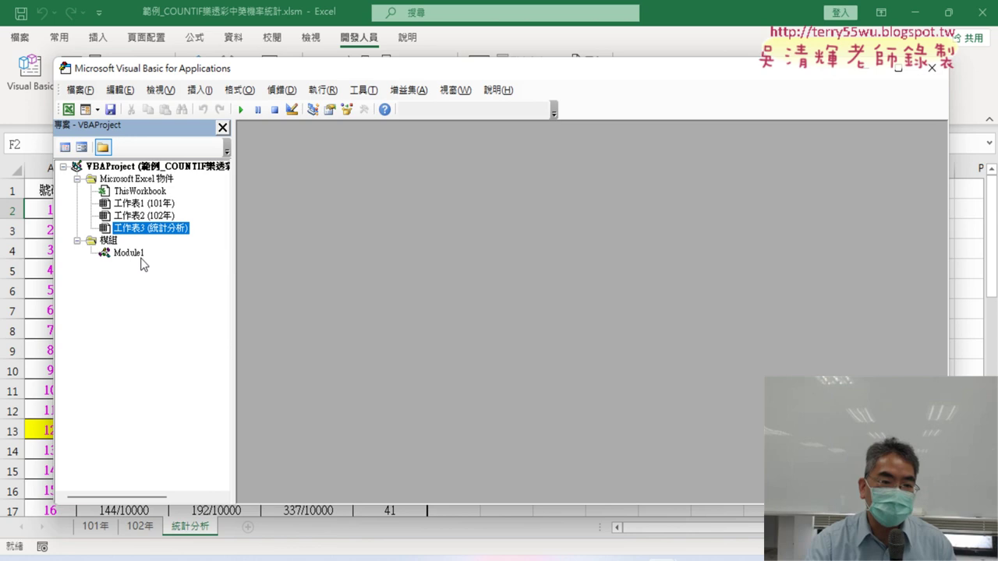
- Open Module1's code with its lottery macros, closing and reopening it once
click(120, 256)
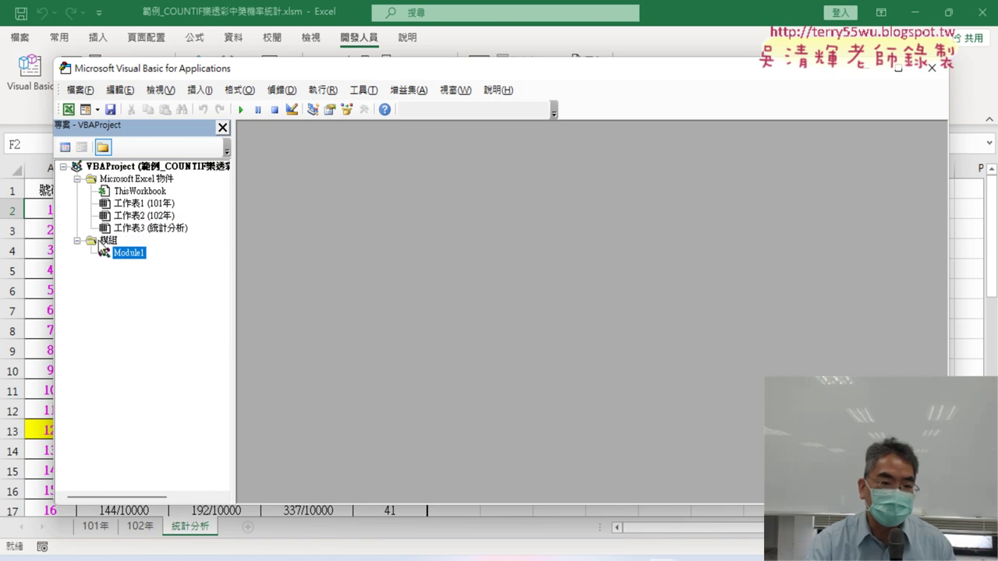
double_click(128, 254)
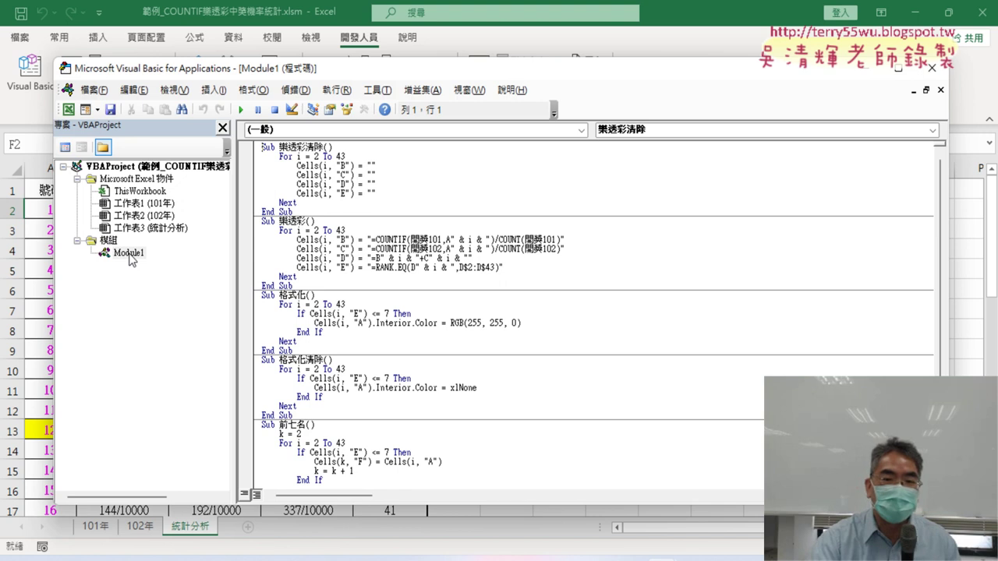
click(940, 90)
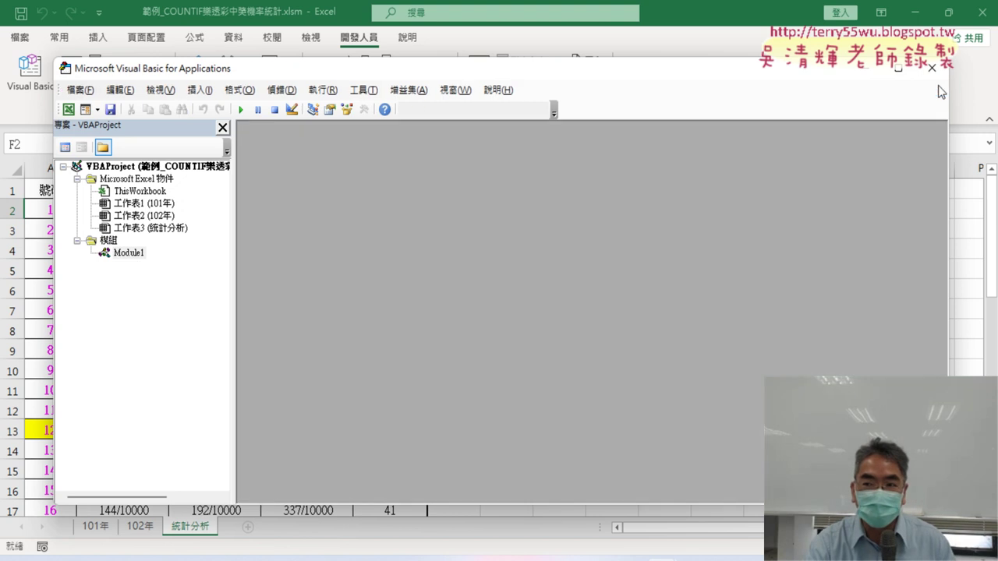
click(129, 254)
double_click(129, 254)
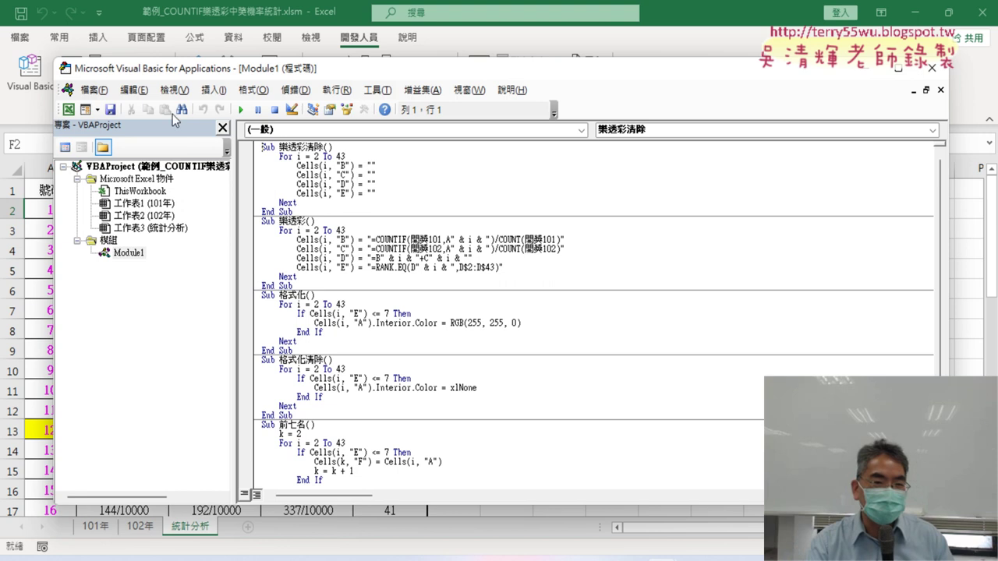
click(174, 91)
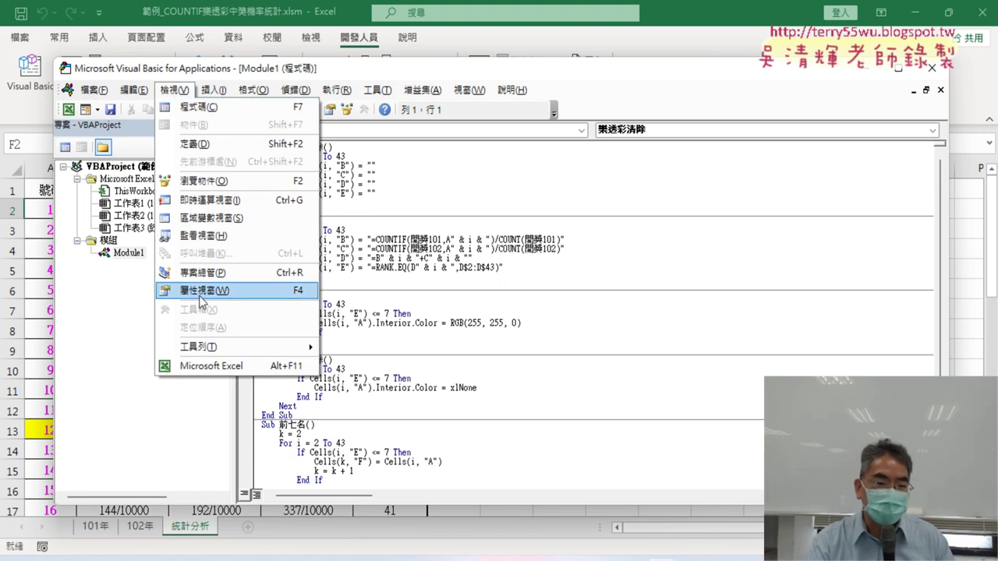
- Show the Properties pane and resize the panes, then close Properties and the Module1 code window
click(232, 291)
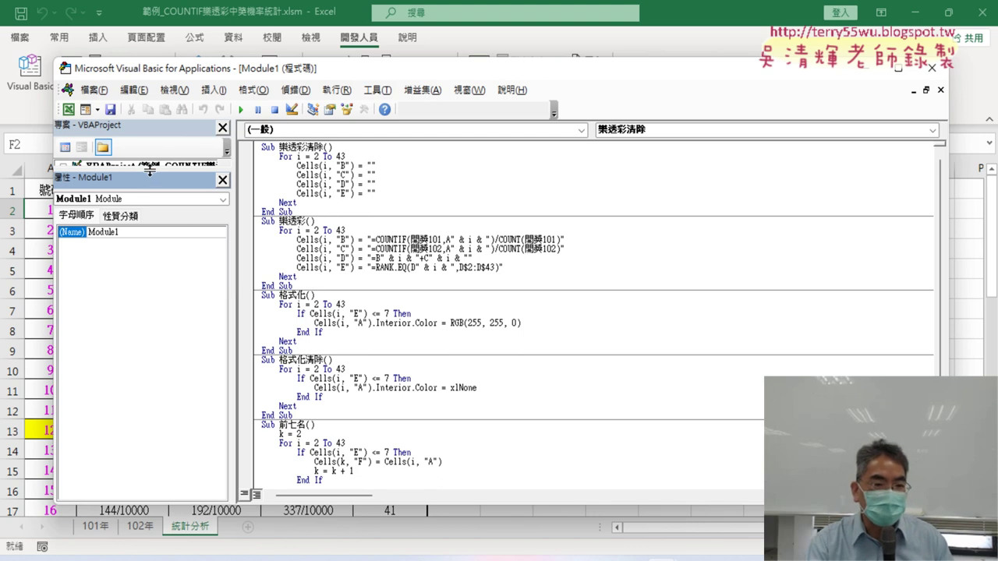
drag(150, 170, 163, 328)
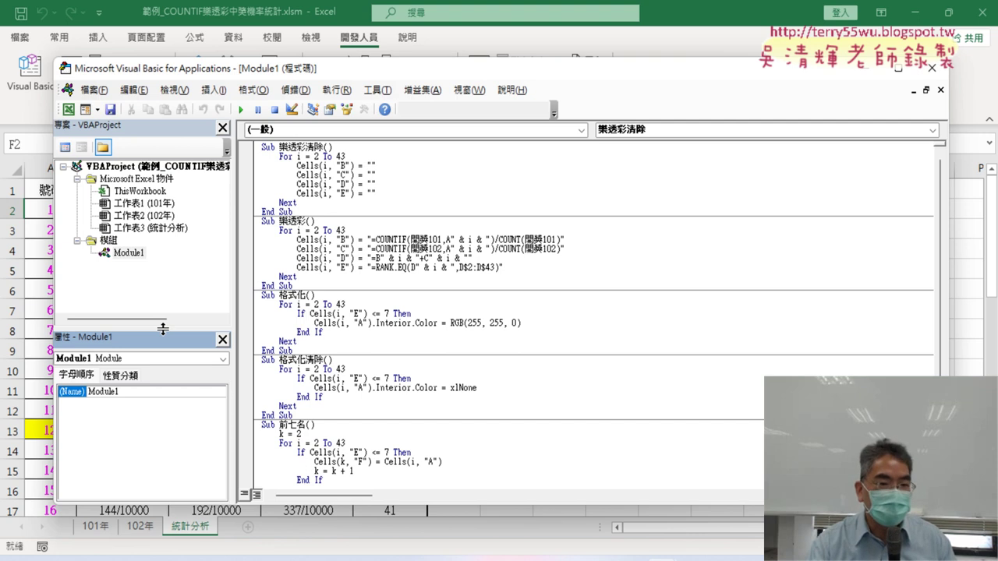
drag(163, 328, 159, 191)
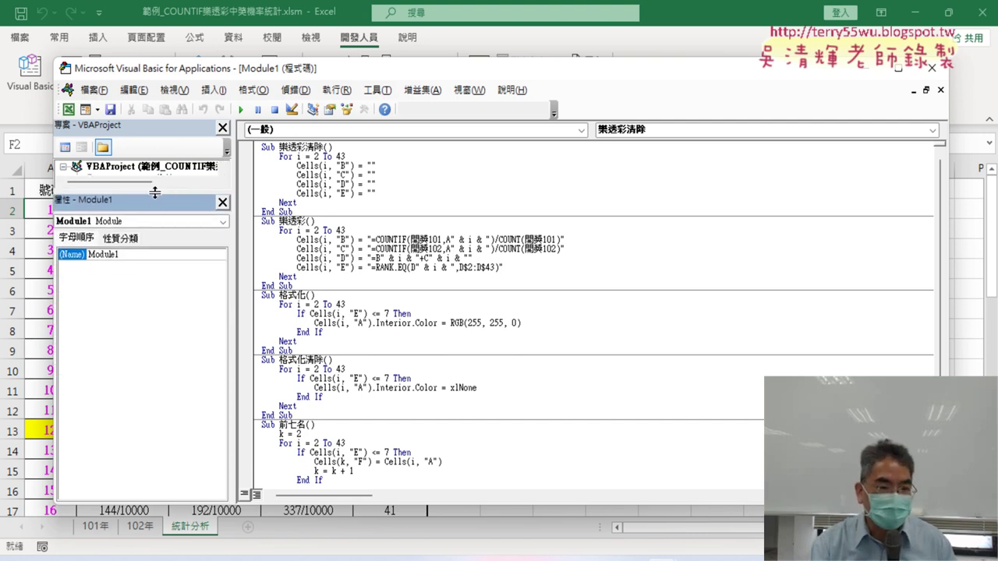
drag(155, 192, 159, 373)
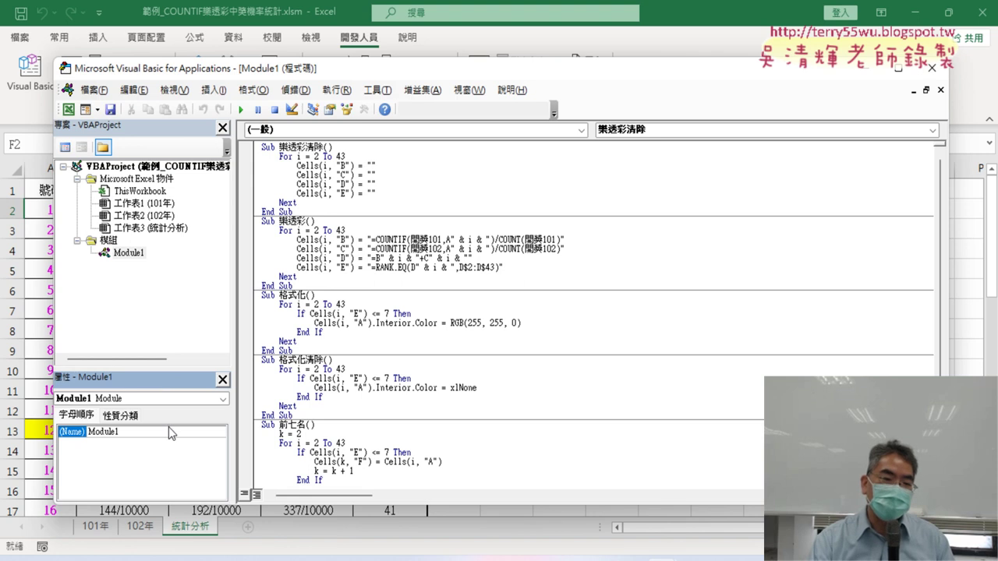
click(223, 381)
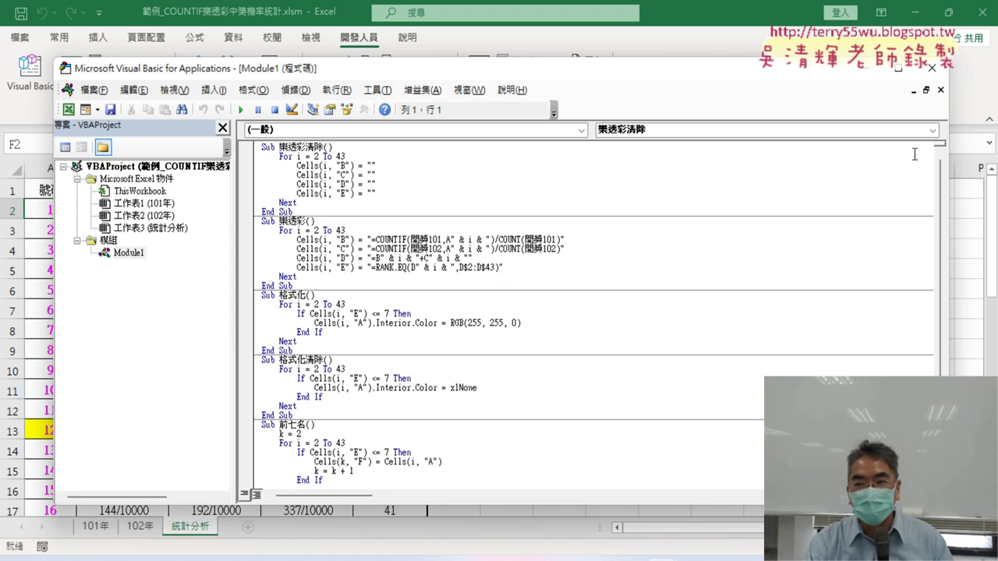
click(941, 90)
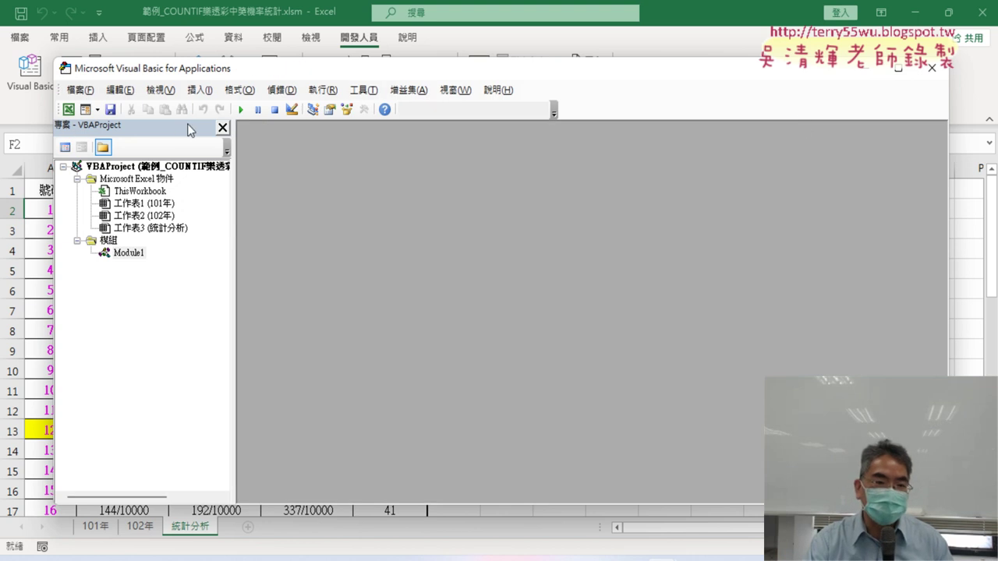
- Reopen Project Explorer, open Module1's code, and show the Properties Window for Module1
click(223, 128)
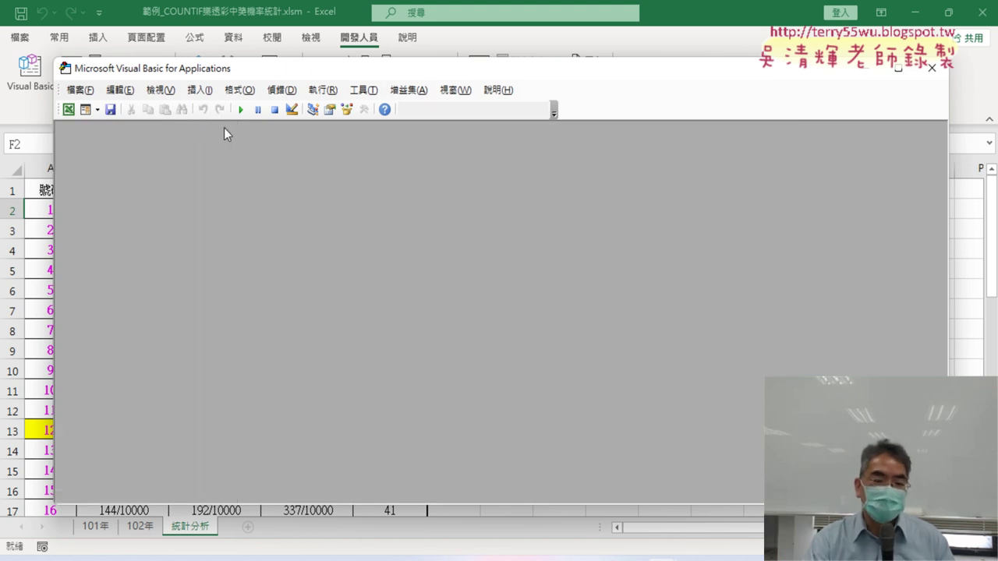
click(158, 88)
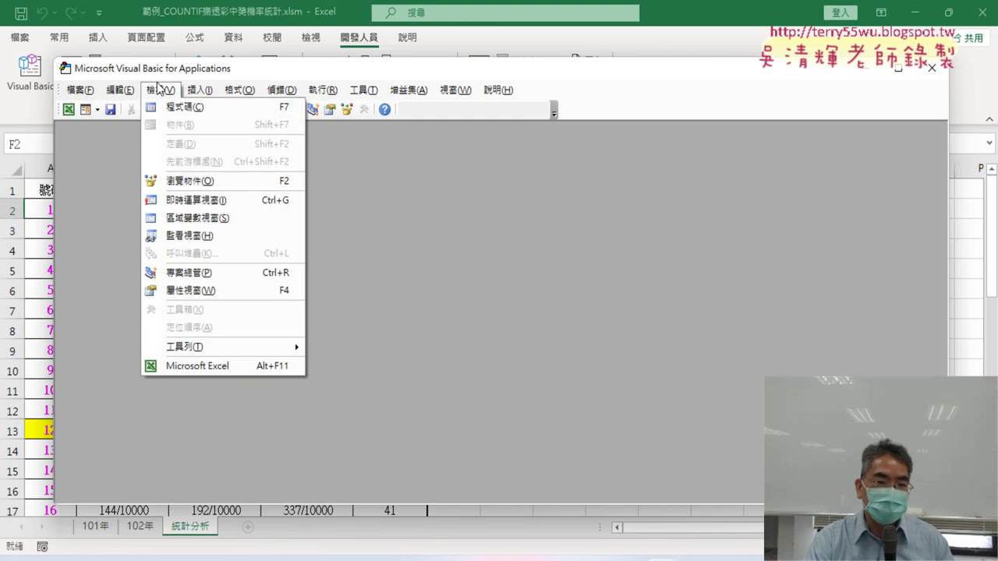
click(200, 273)
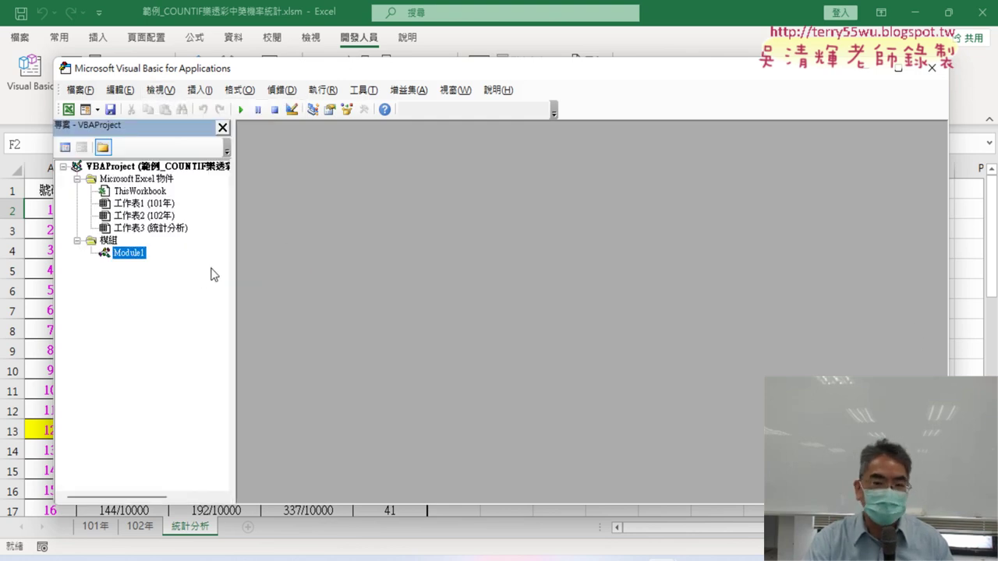
double_click(129, 254)
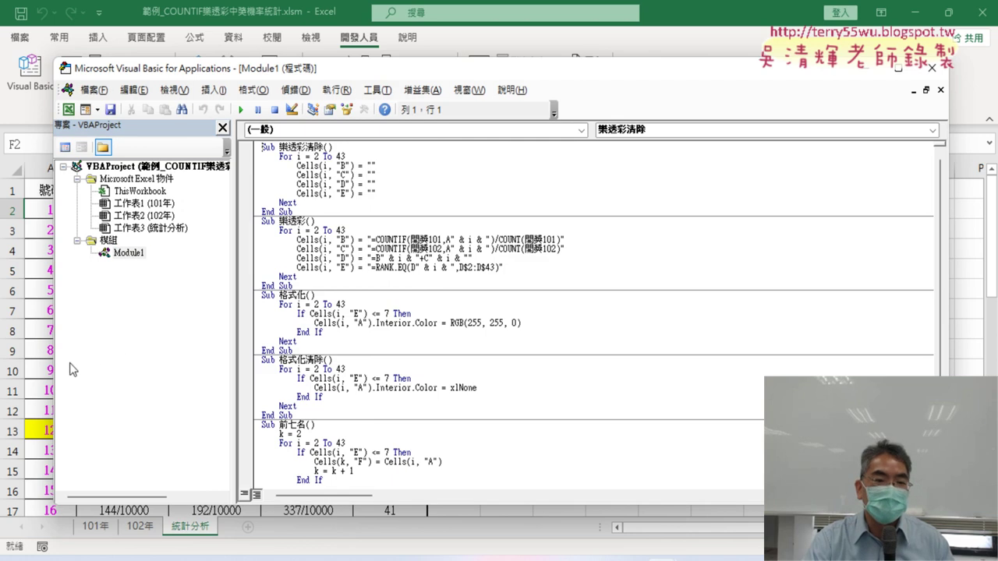
click(174, 89)
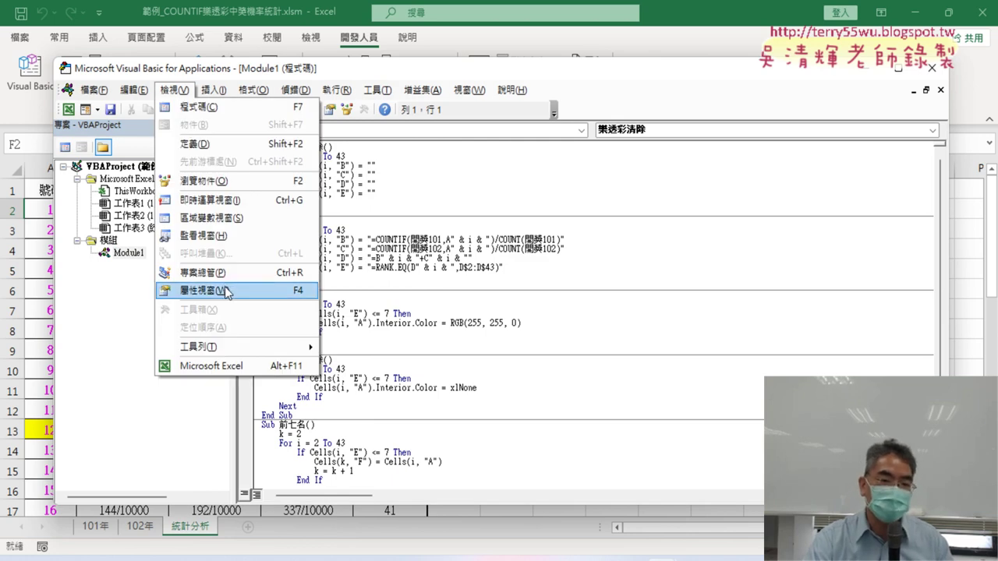
click(226, 295)
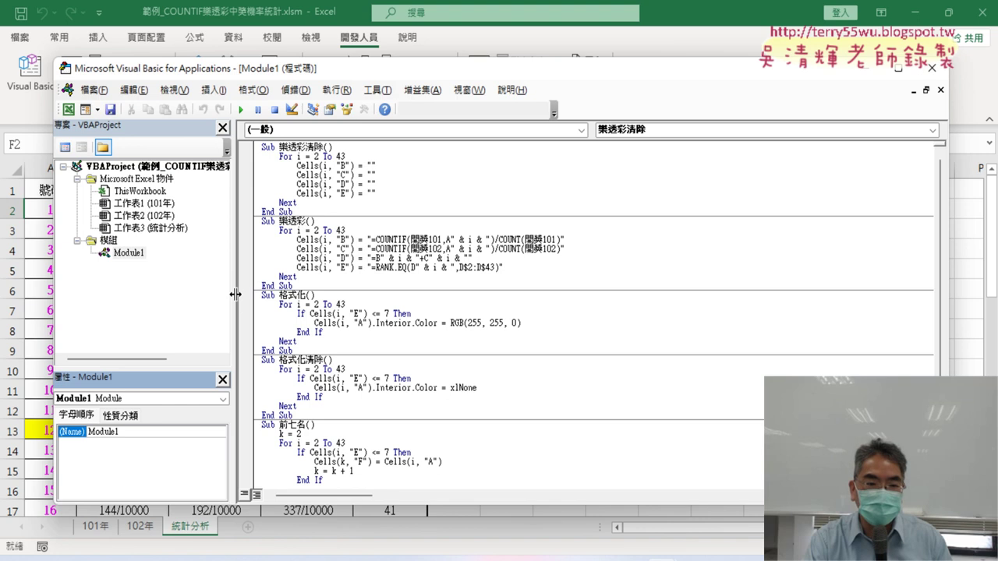
- Resize the editor panes and set the code font size to 12 in Tools > Options > Editor Format
drag(236, 294, 262, 295)
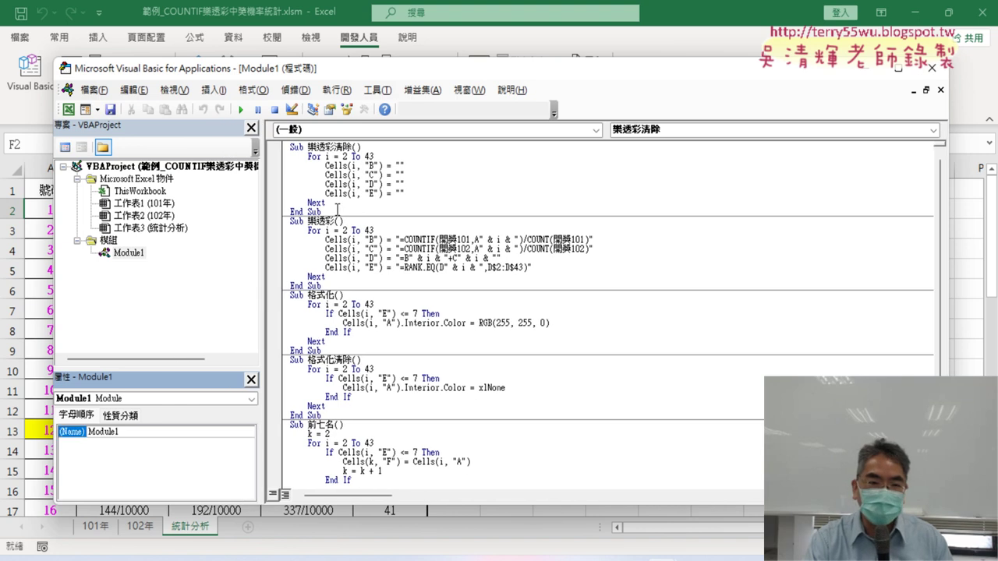
drag(945, 326, 853, 328)
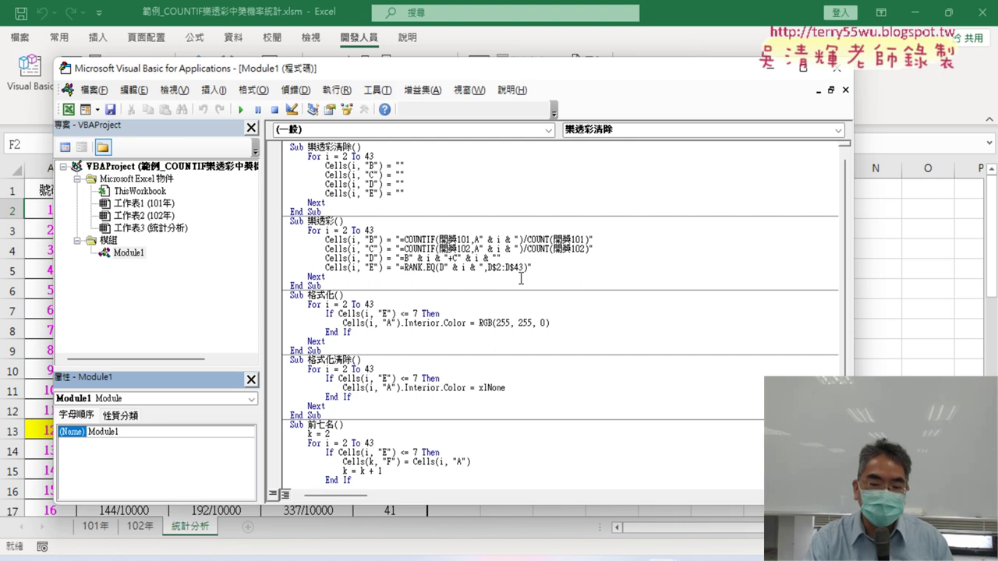
click(378, 90)
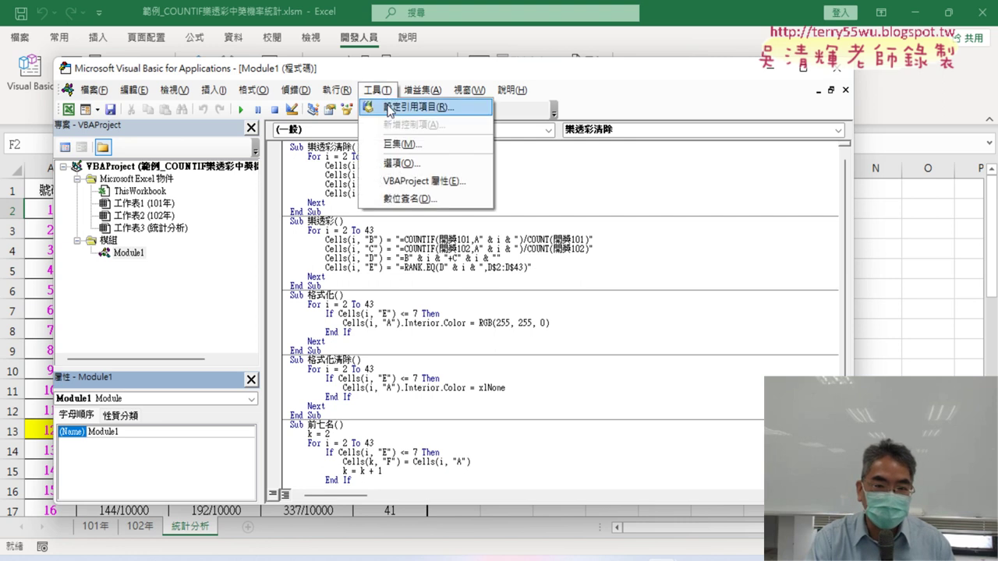
click(413, 163)
click(425, 138)
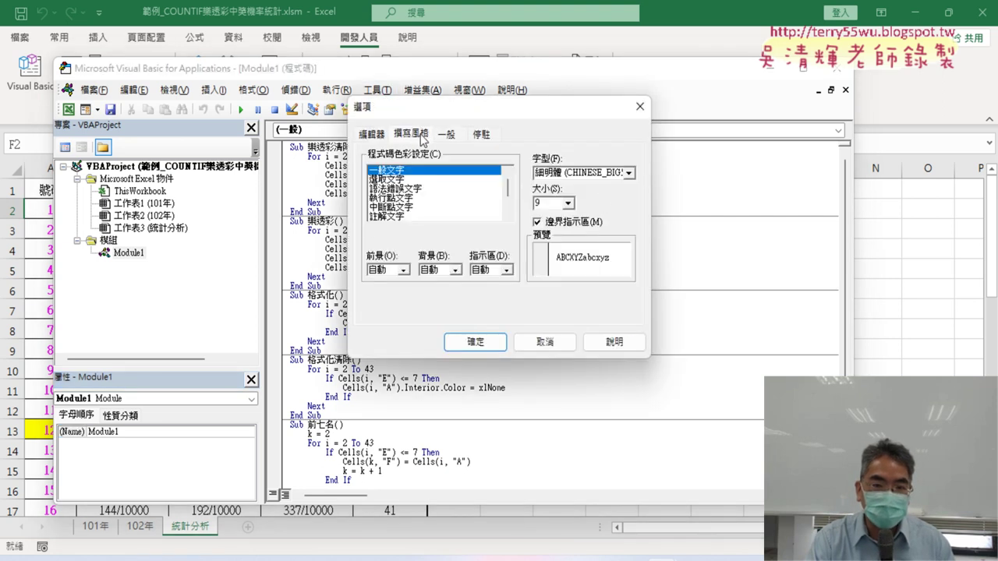
click(568, 203)
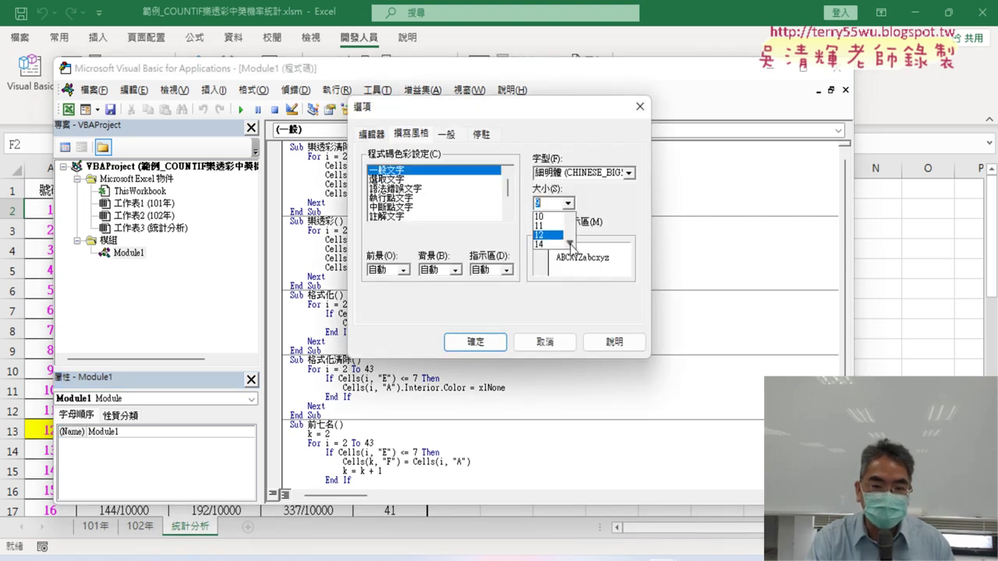
click(549, 244)
click(476, 341)
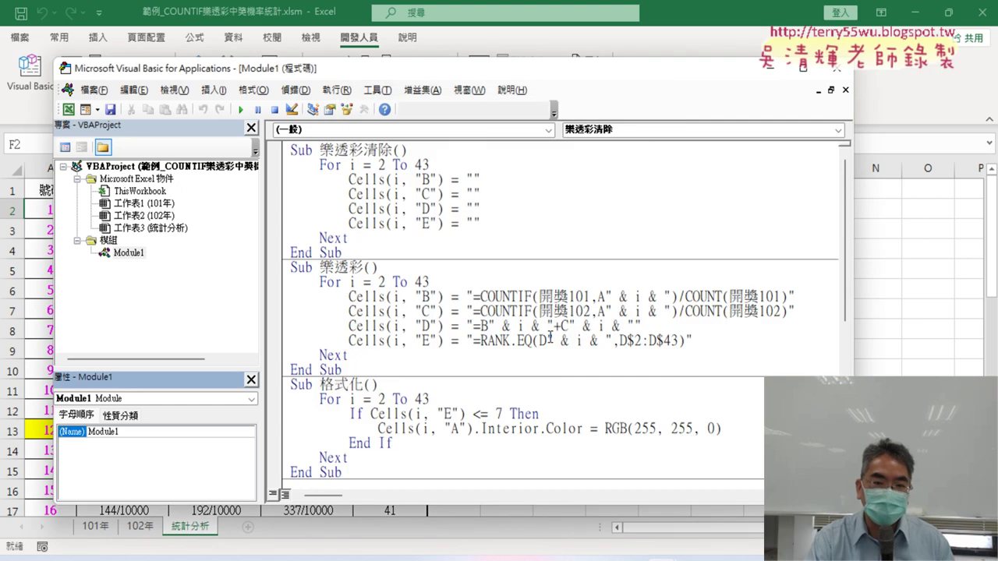
- Scroll the code down, then return to Excel's 統計分析 sheet
scroll(550, 337, down, 2)
scroll(550, 335, down, 4)
scroll(550, 334, down, 1)
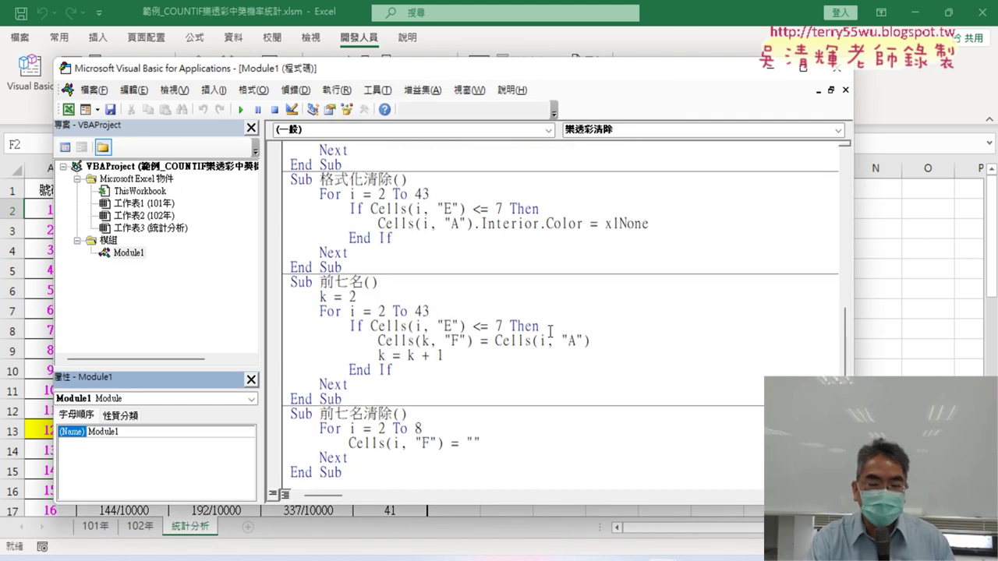
scroll(550, 331, down, 1)
click(880, 337)
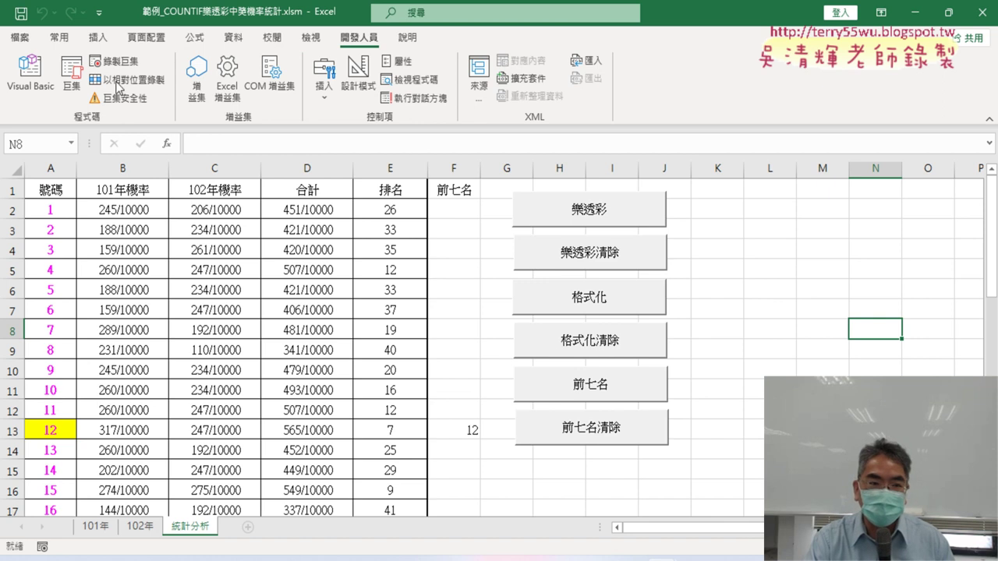
- Bring back the macro editor on Module1 and narrow it to reveal the sheet's macro buttons
click(30, 75)
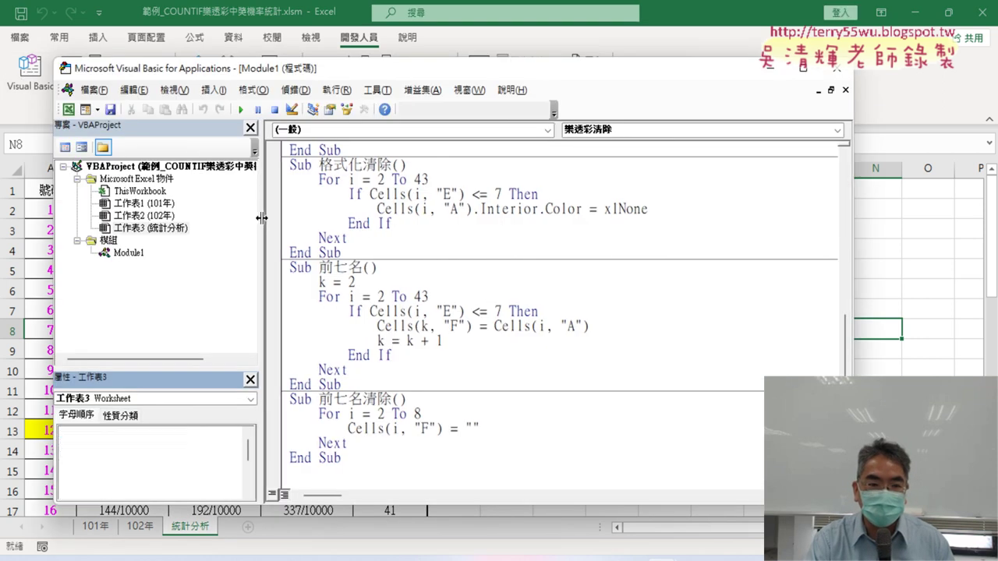
drag(259, 217, 171, 217)
scroll(223, 248, up, 4)
scroll(223, 248, up, 3)
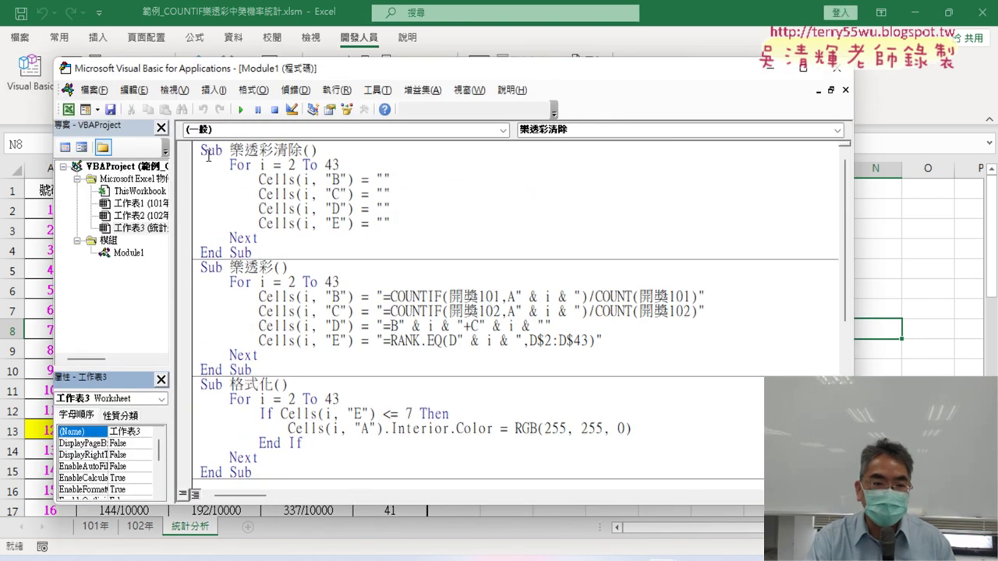
drag(200, 150, 222, 146)
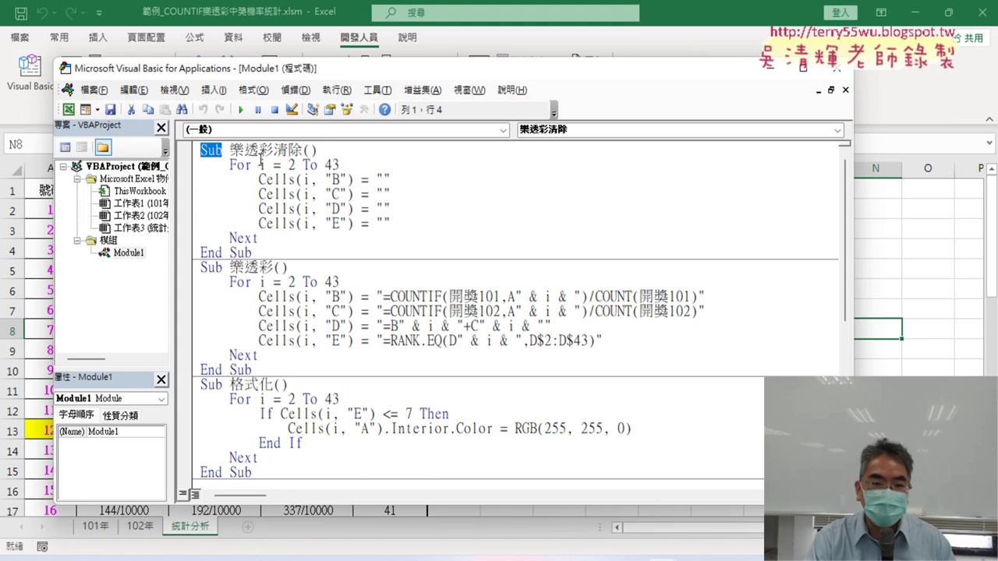
mouse_move(853, 300)
mouse_down()
mouse_move(460, 286)
mouse_move(514, 287)
mouse_up()
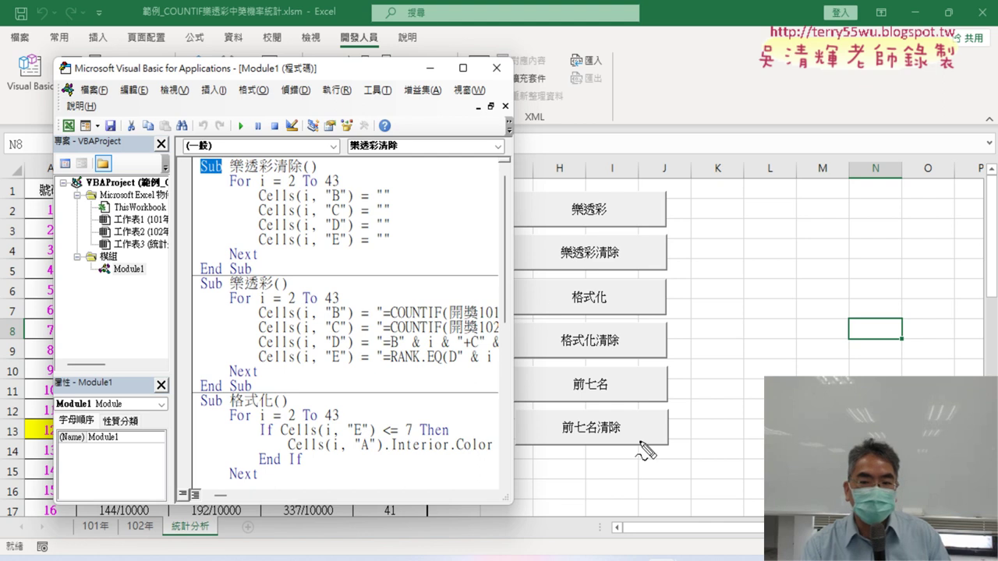
- Annotate the 樂透彩清除 and 樂透彩 macros, linking 樂透彩 to its sheet button, then clear the marks
mouse_move(232, 176)
mouse_down()
mouse_move(306, 180)
mouse_move(521, 259)
mouse_up()
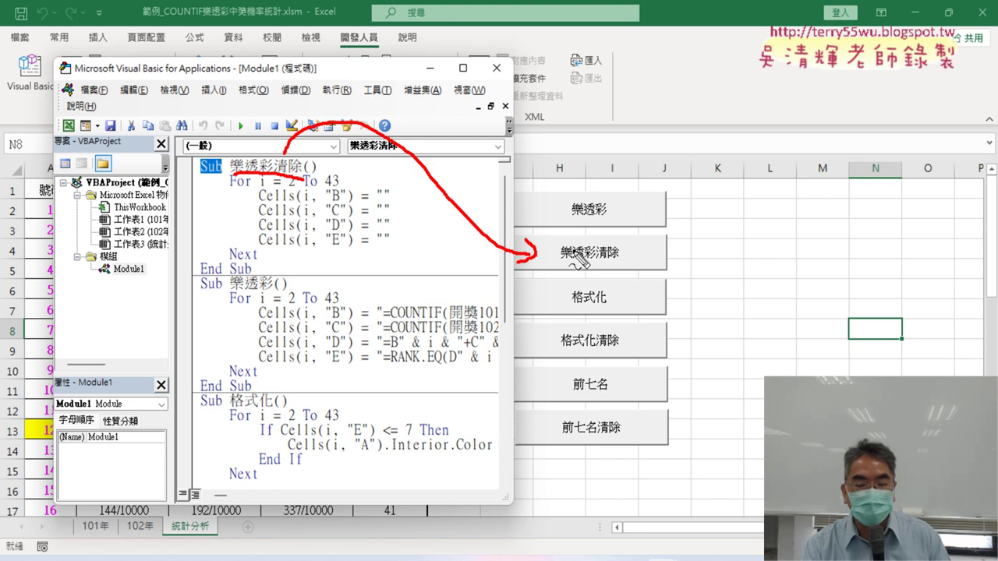
mouse_move(231, 292)
mouse_down()
mouse_move(273, 290)
mouse_move(575, 189)
mouse_move(579, 203)
mouse_up()
drag(589, 166, 580, 198)
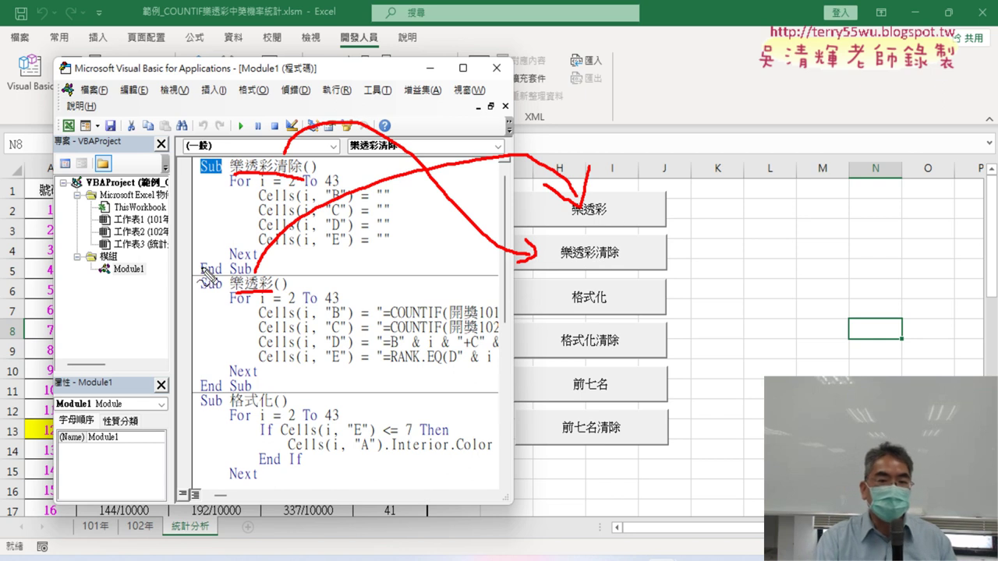
drag(193, 275, 290, 275)
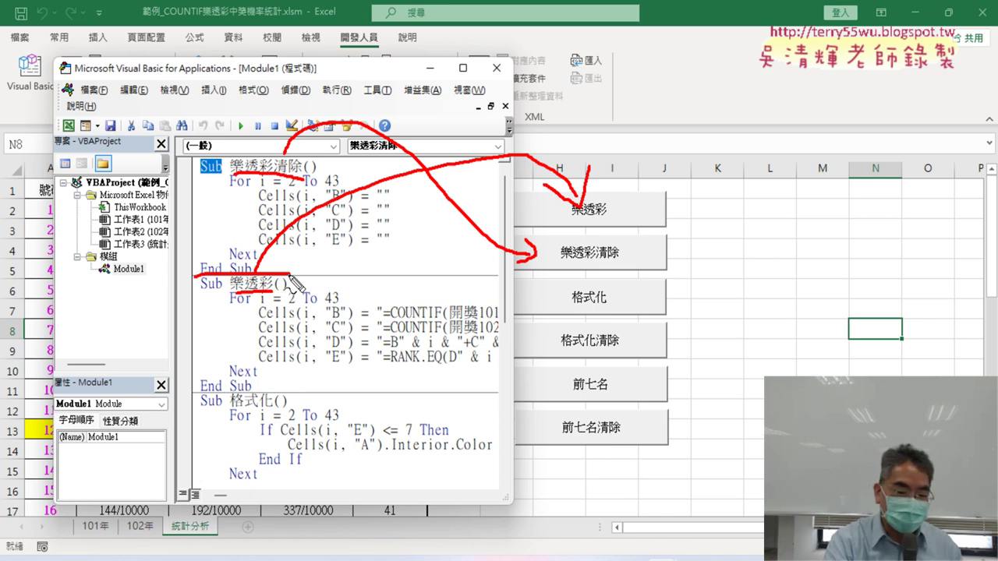
key(Escape)
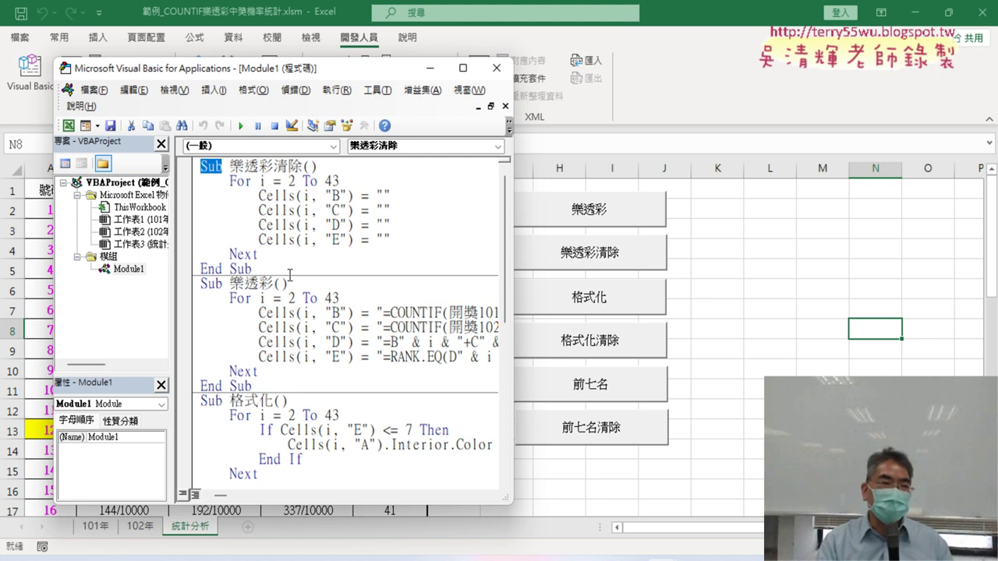
- Assign the 樂透彩 macro to the 樂透彩 button through Assign Macro
right_click(617, 211)
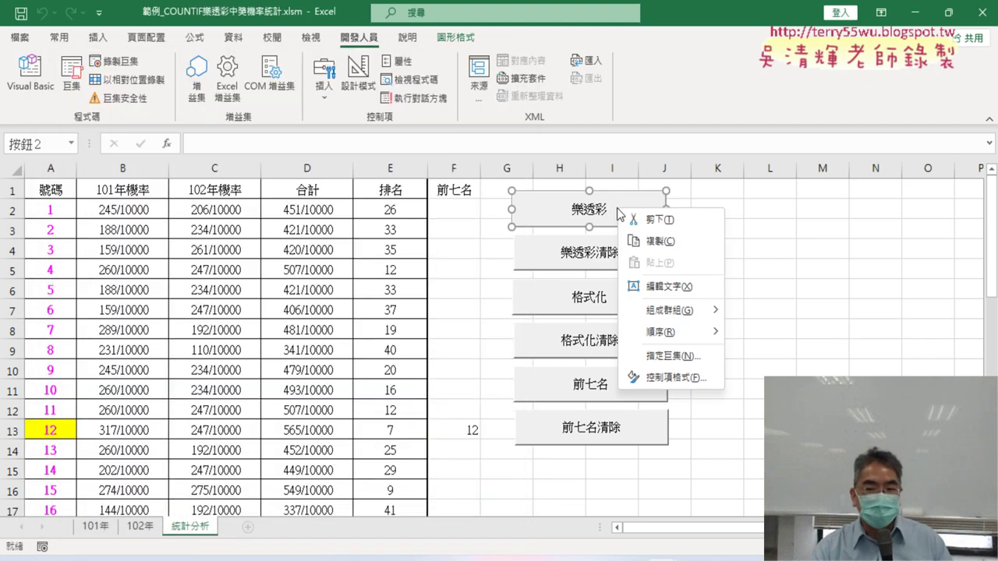
click(677, 357)
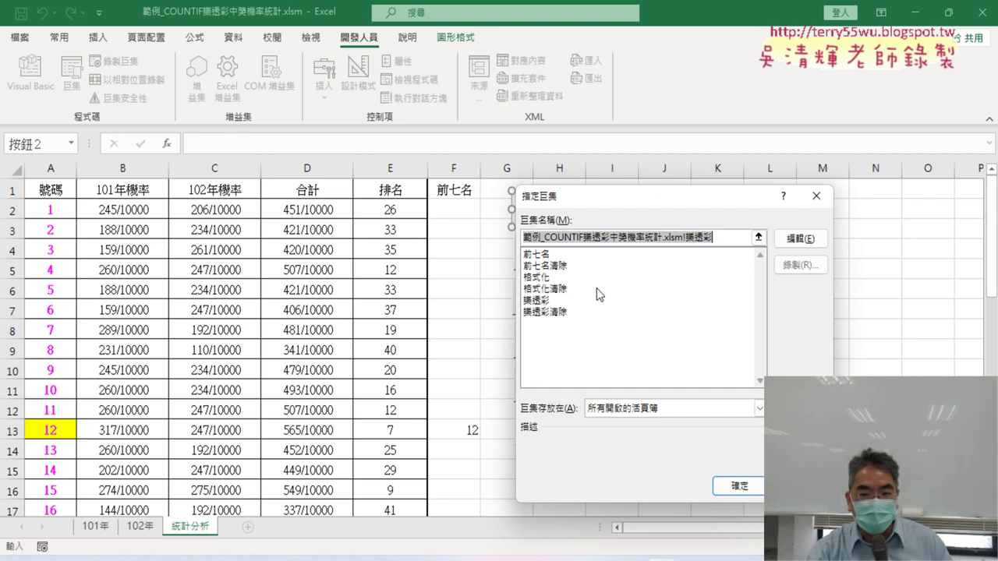
click(547, 301)
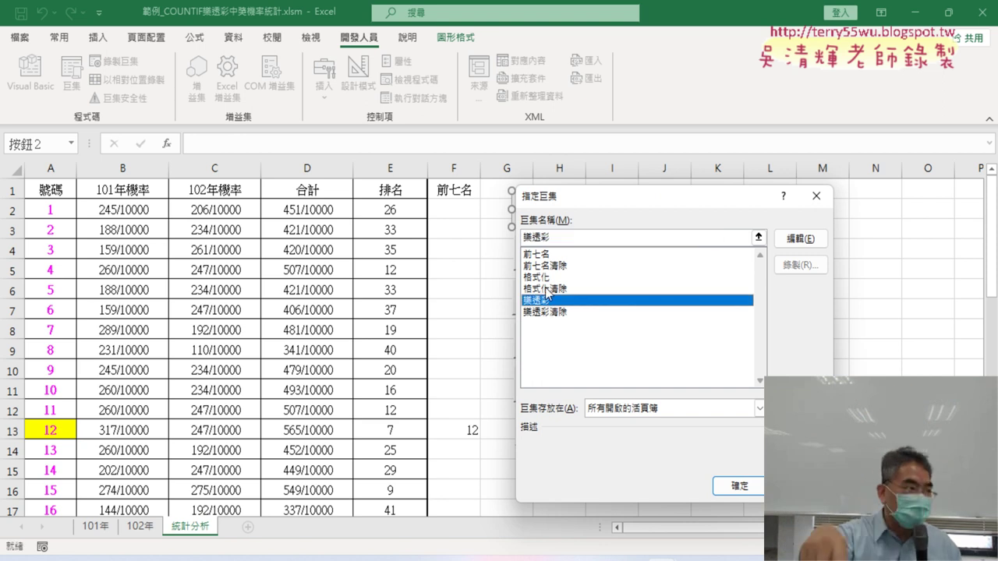